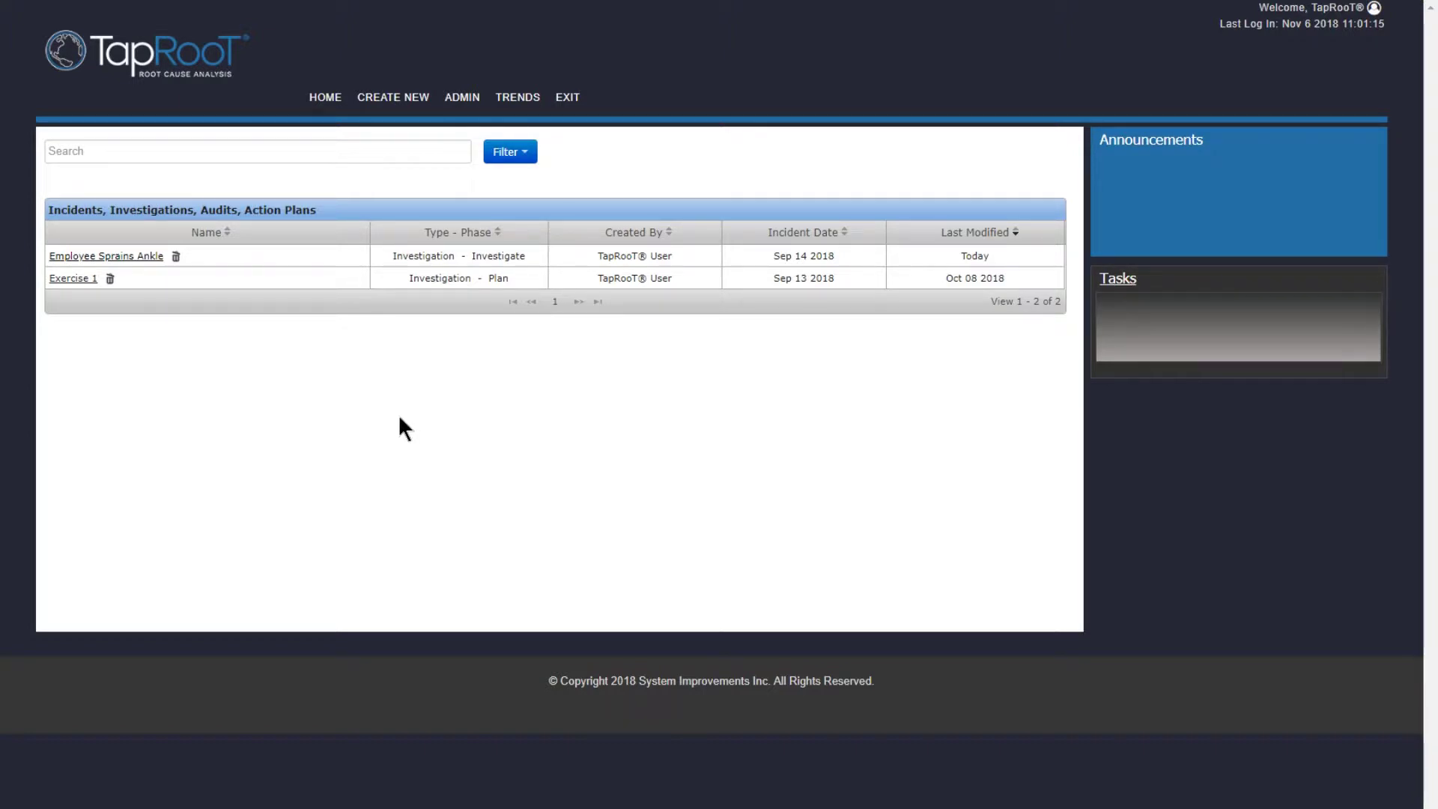
Open the Employee Sprains Ankle investigation and launch its SnapCharT diagram.
{"action": "left_click", "coordinate": [122, 257]}
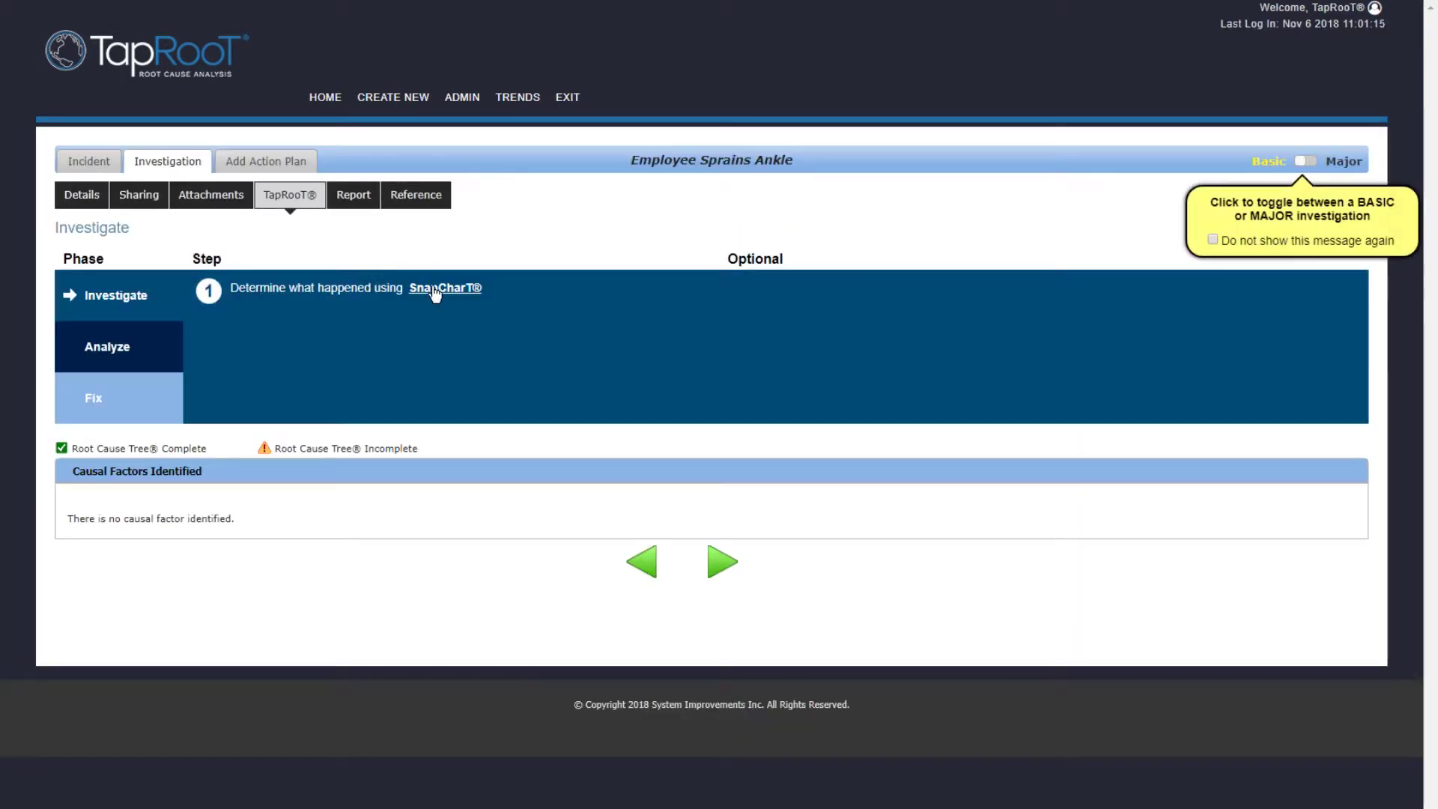
{"action": "left_click", "coordinate": [434, 291]}
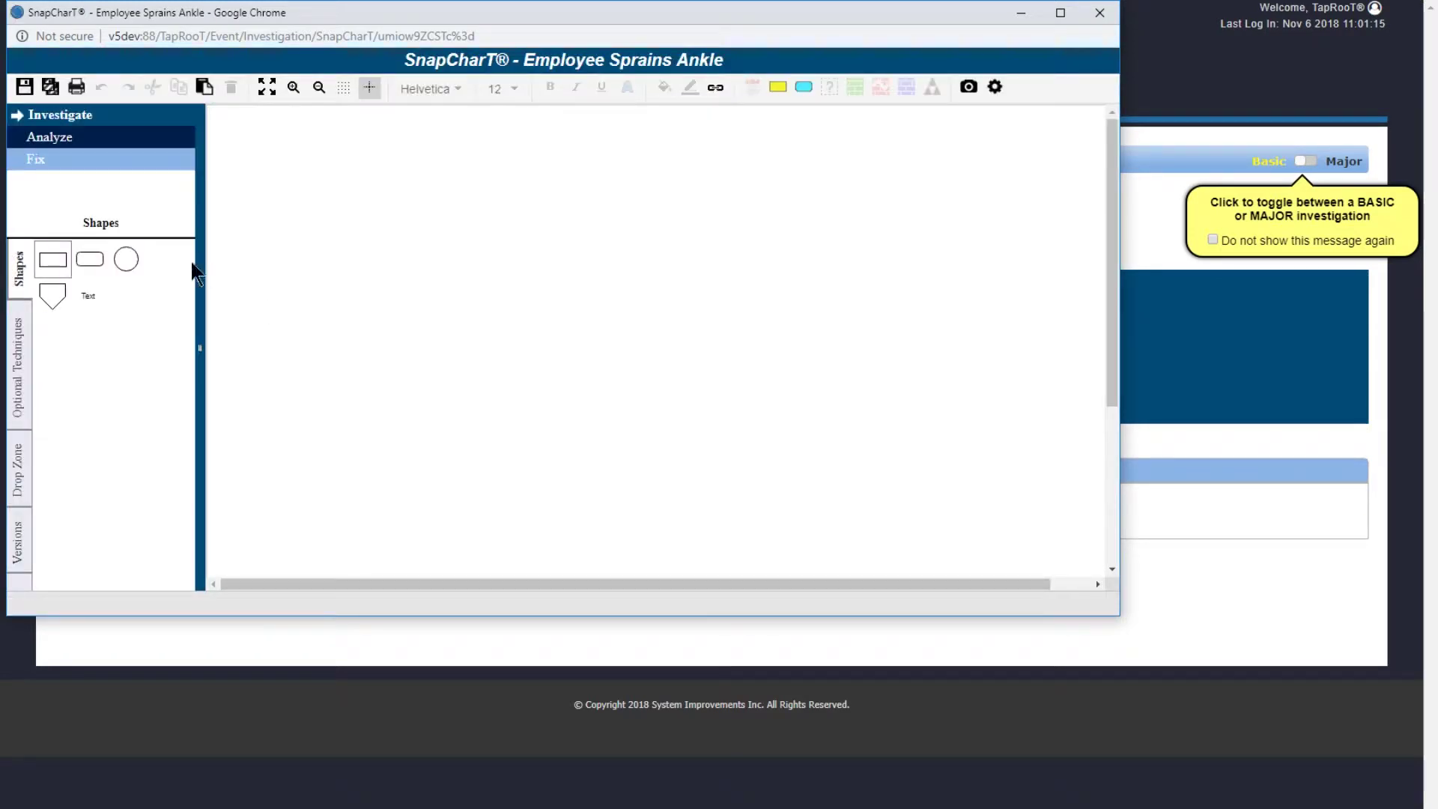
Place one incident circle near the canvas centre, deleting the extra duplicated copy.
{"action": "mouse_move", "coordinate": [128, 258]}
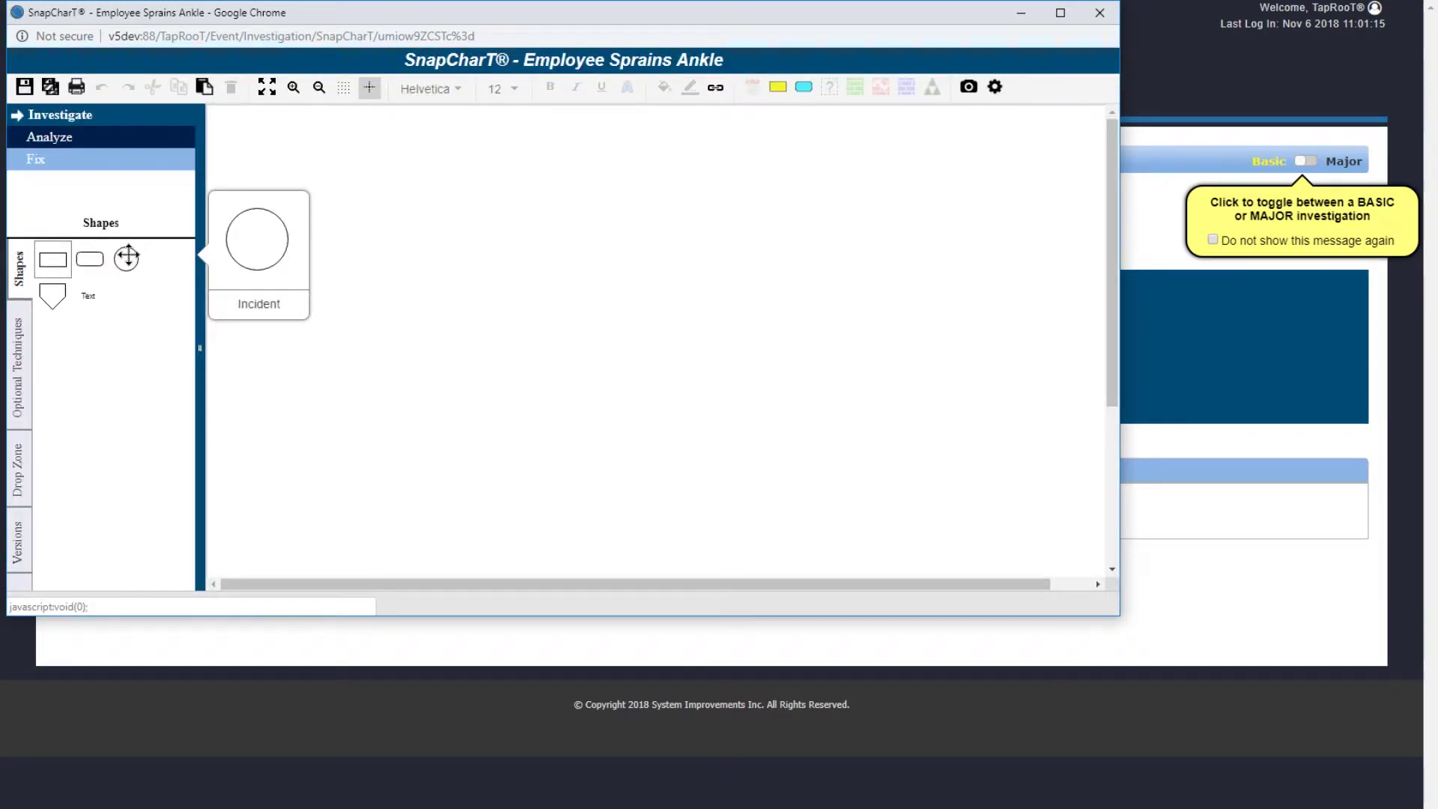
{"action": "left_click_drag", "start_coordinate": [127, 258], "coordinate": [587, 250]}
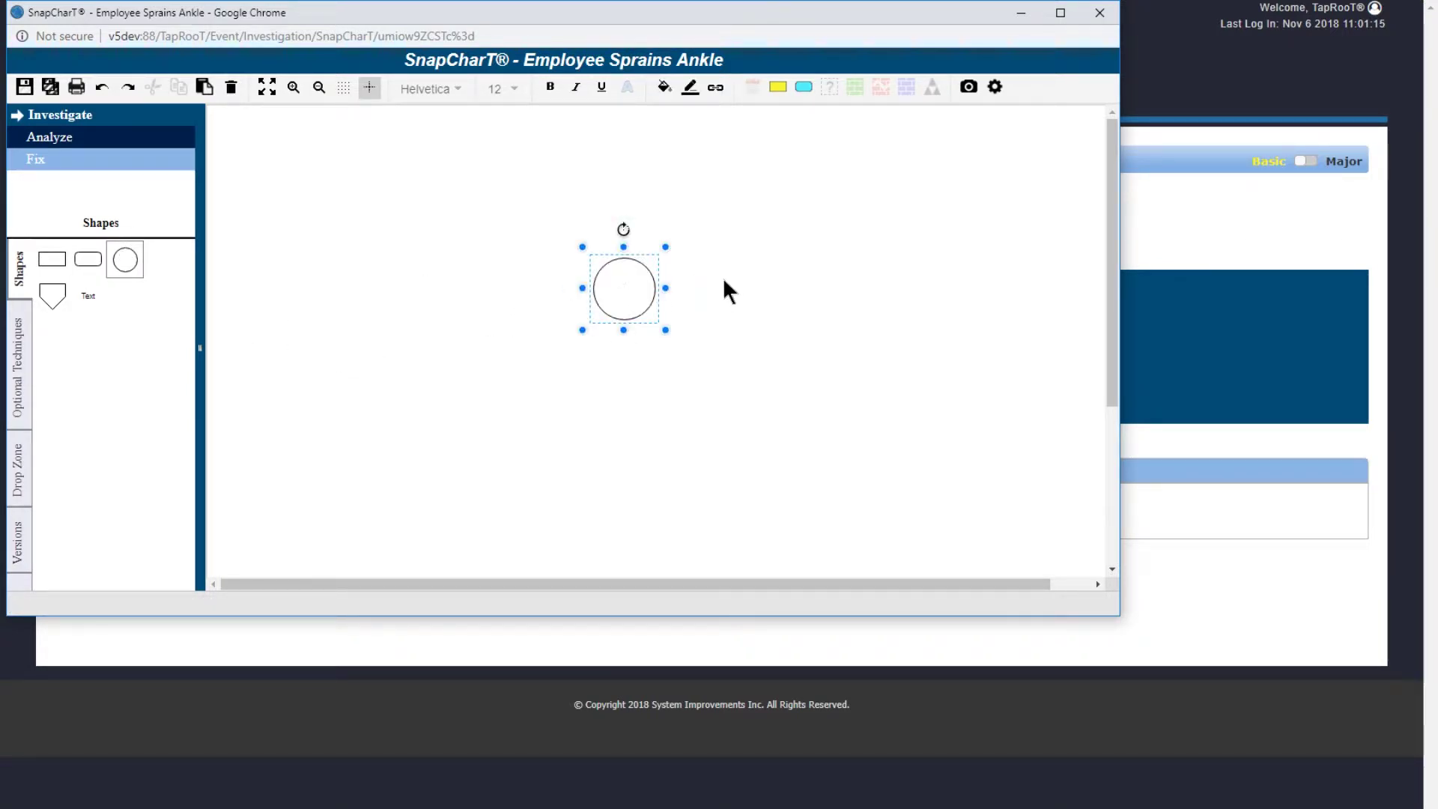
{"action": "key", "text": "ctrl+v"}
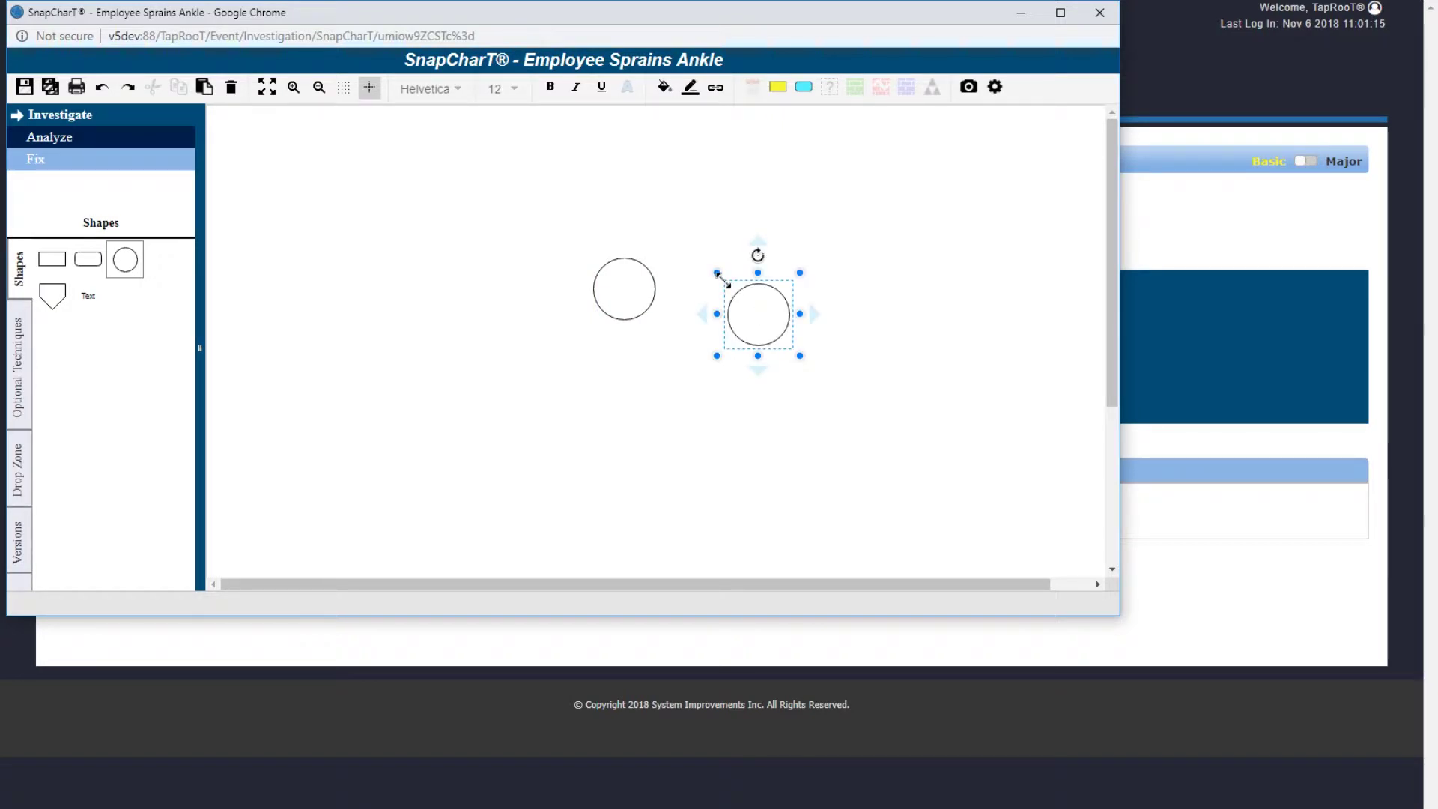
{"action": "right_click", "coordinate": [754, 304]}
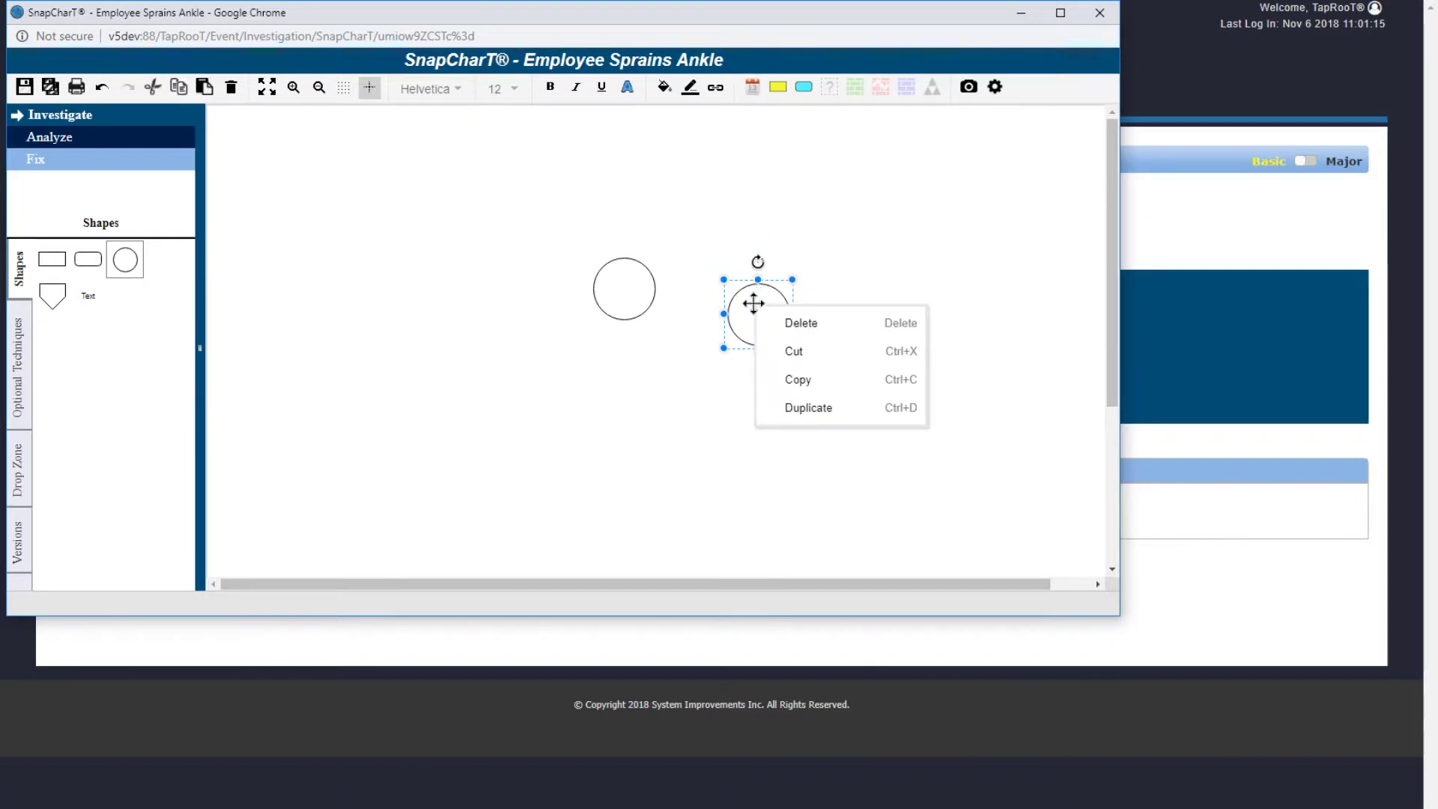
{"action": "left_click", "coordinate": [801, 327]}
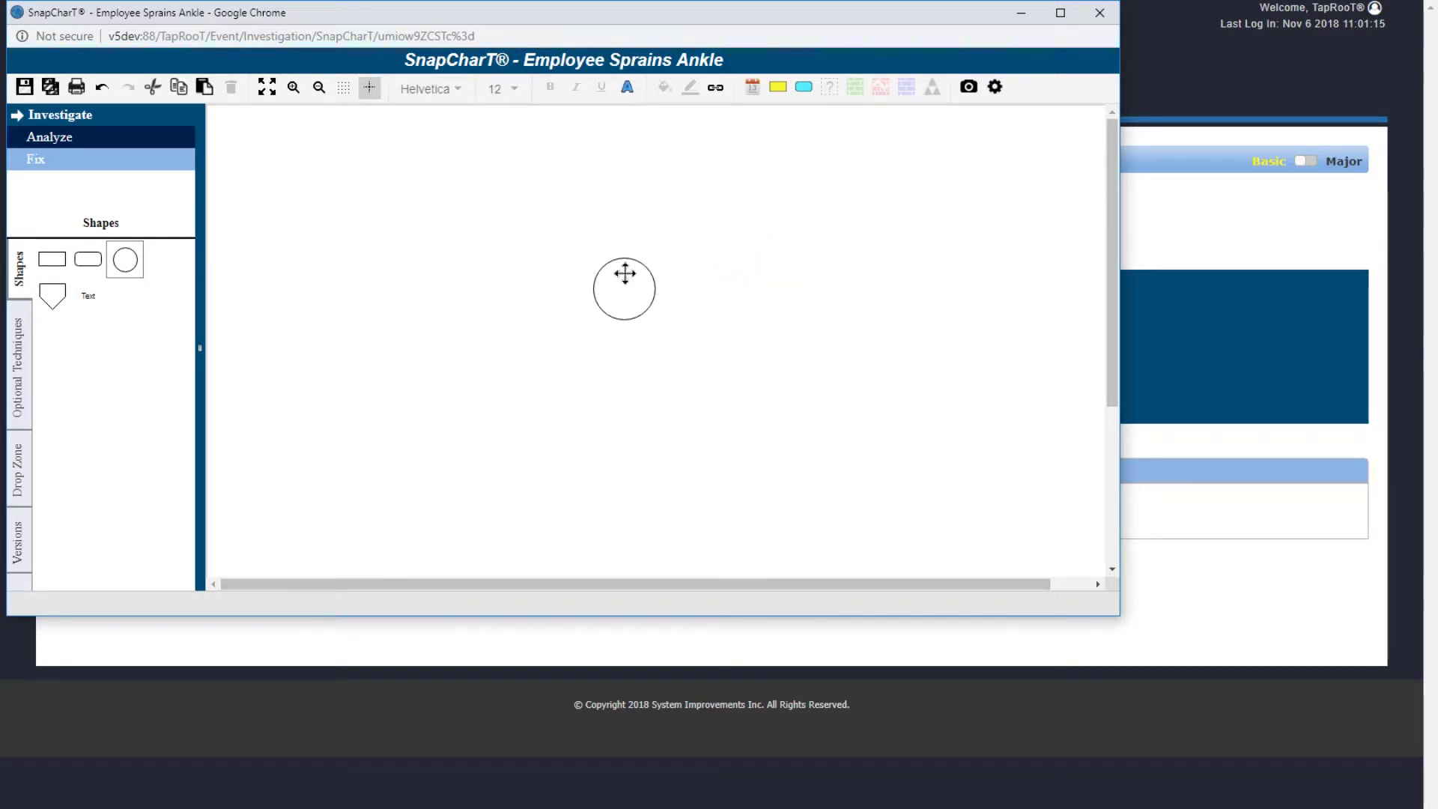
{"action": "left_click", "coordinate": [619, 283]}
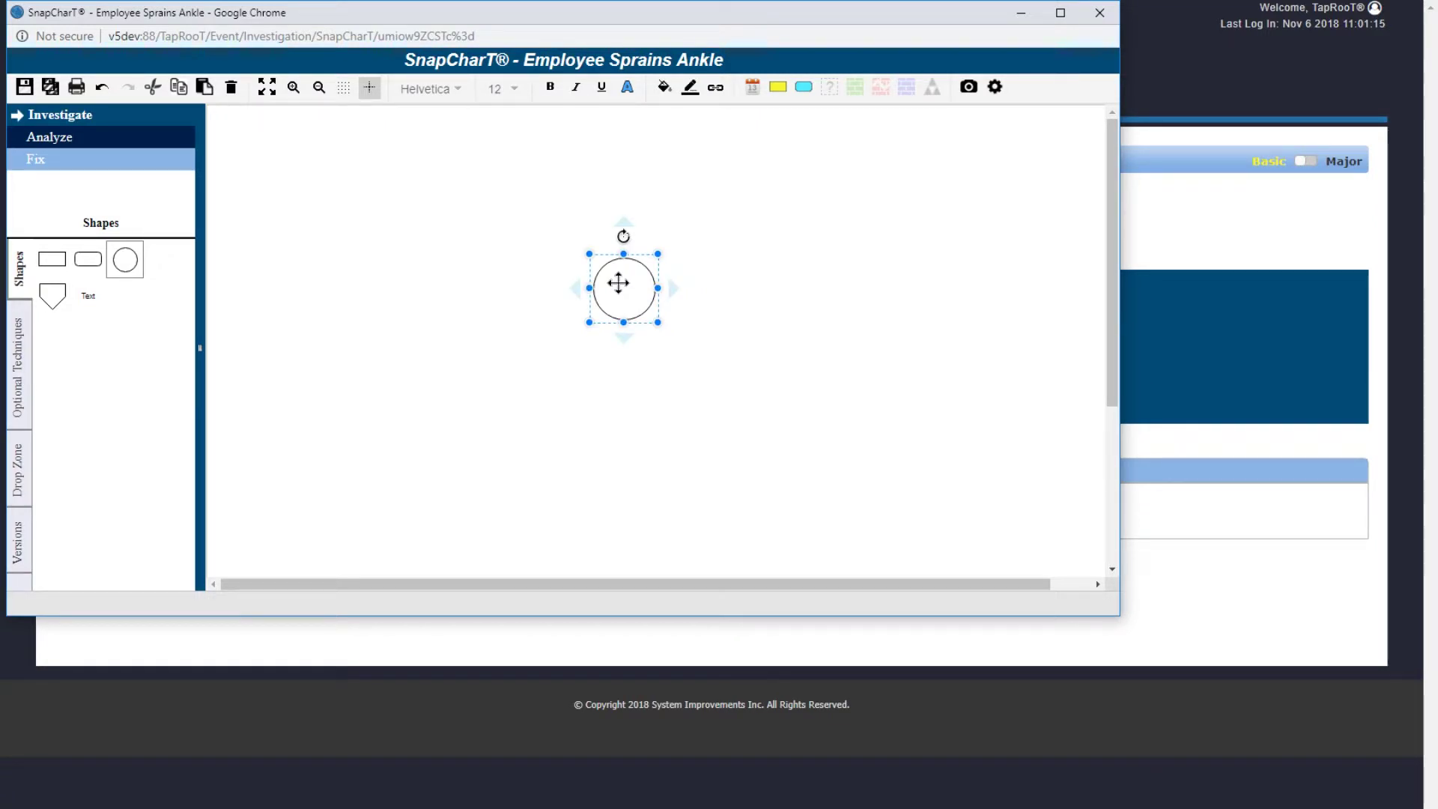
Enter 'Employee sprains ankle' as the incident circle's label, then deselect it.
{"action": "double_click", "coordinate": [618, 283]}
{"action": "type", "text": "Employ"}
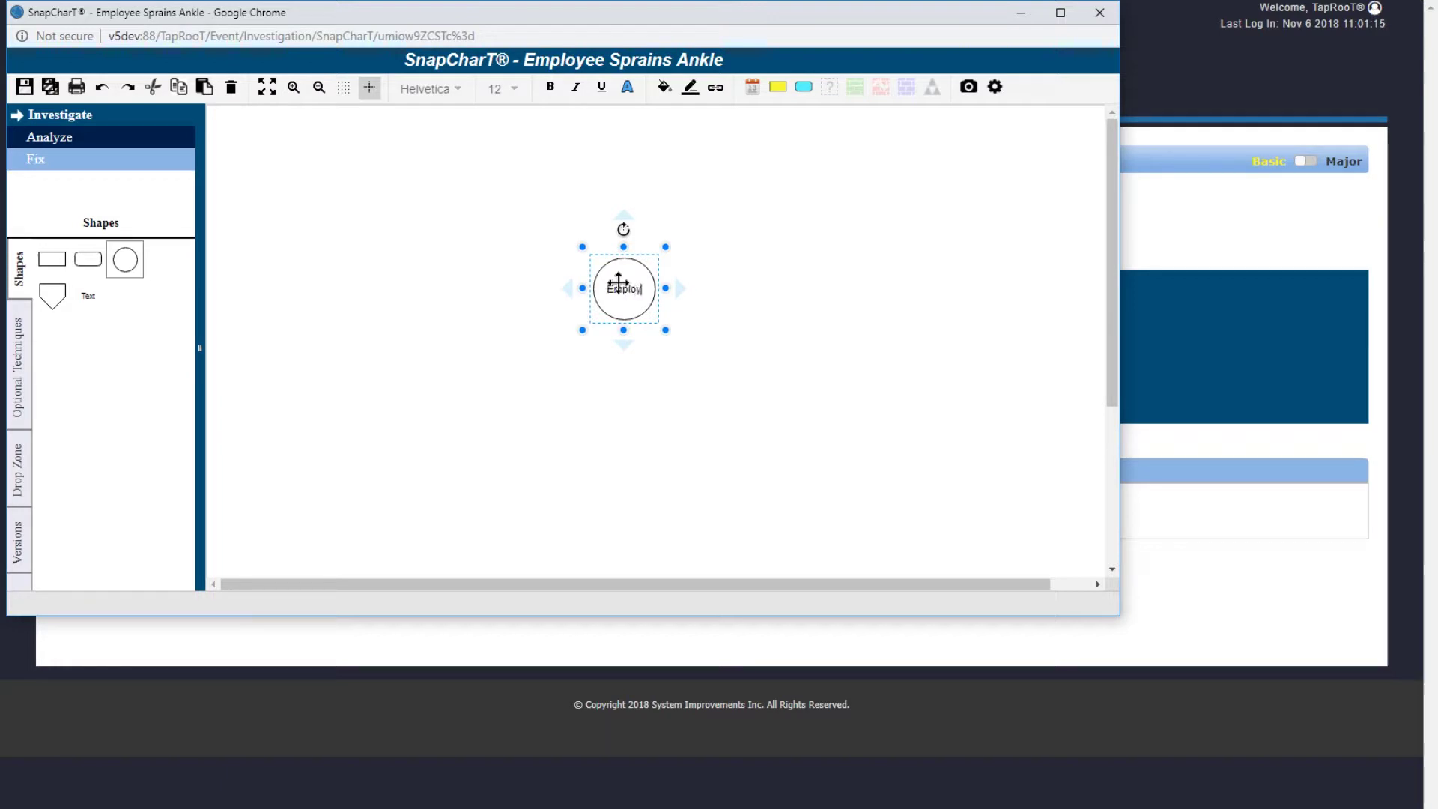
{"action": "type", "text": "ee spra"}
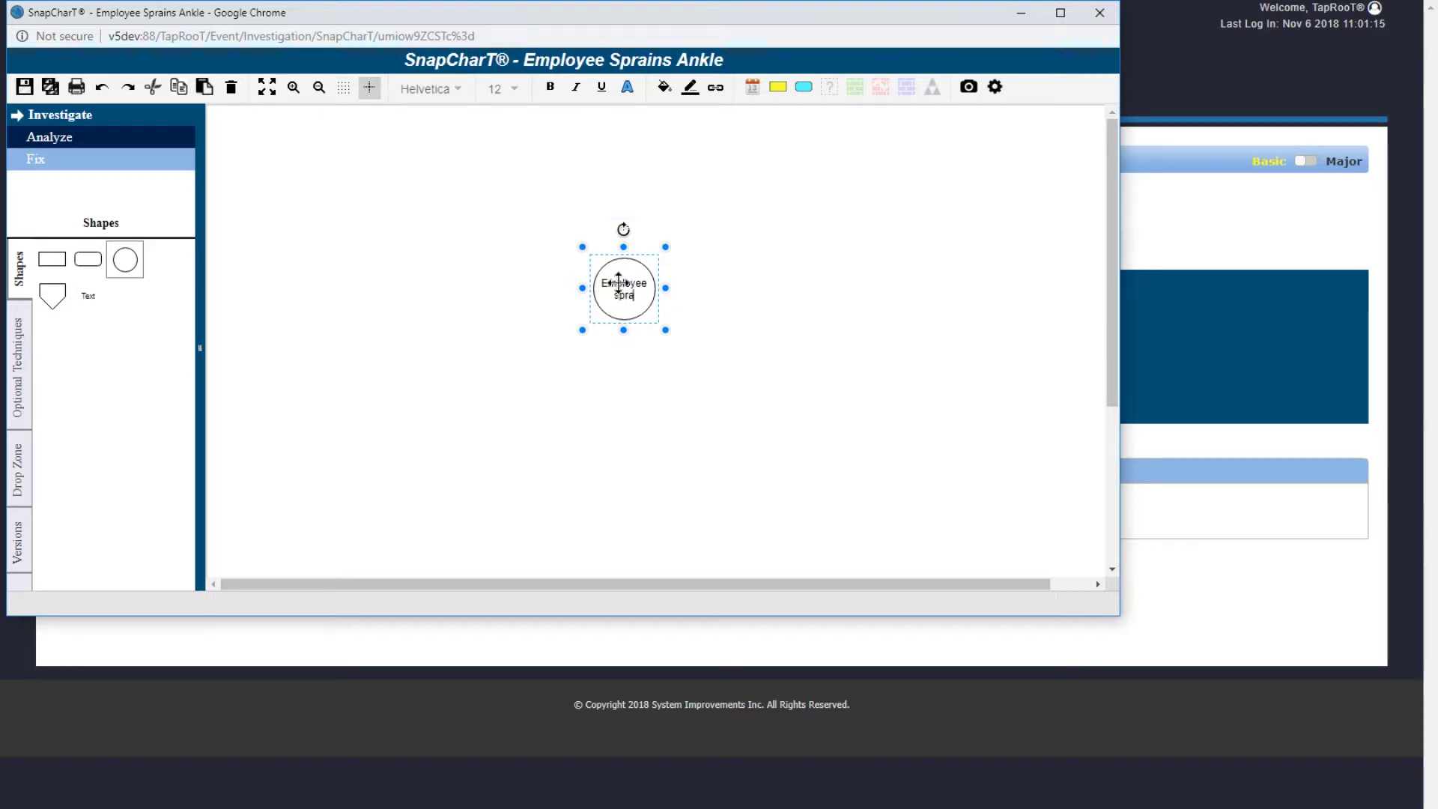
{"action": "type", "text": "ins ankl"}
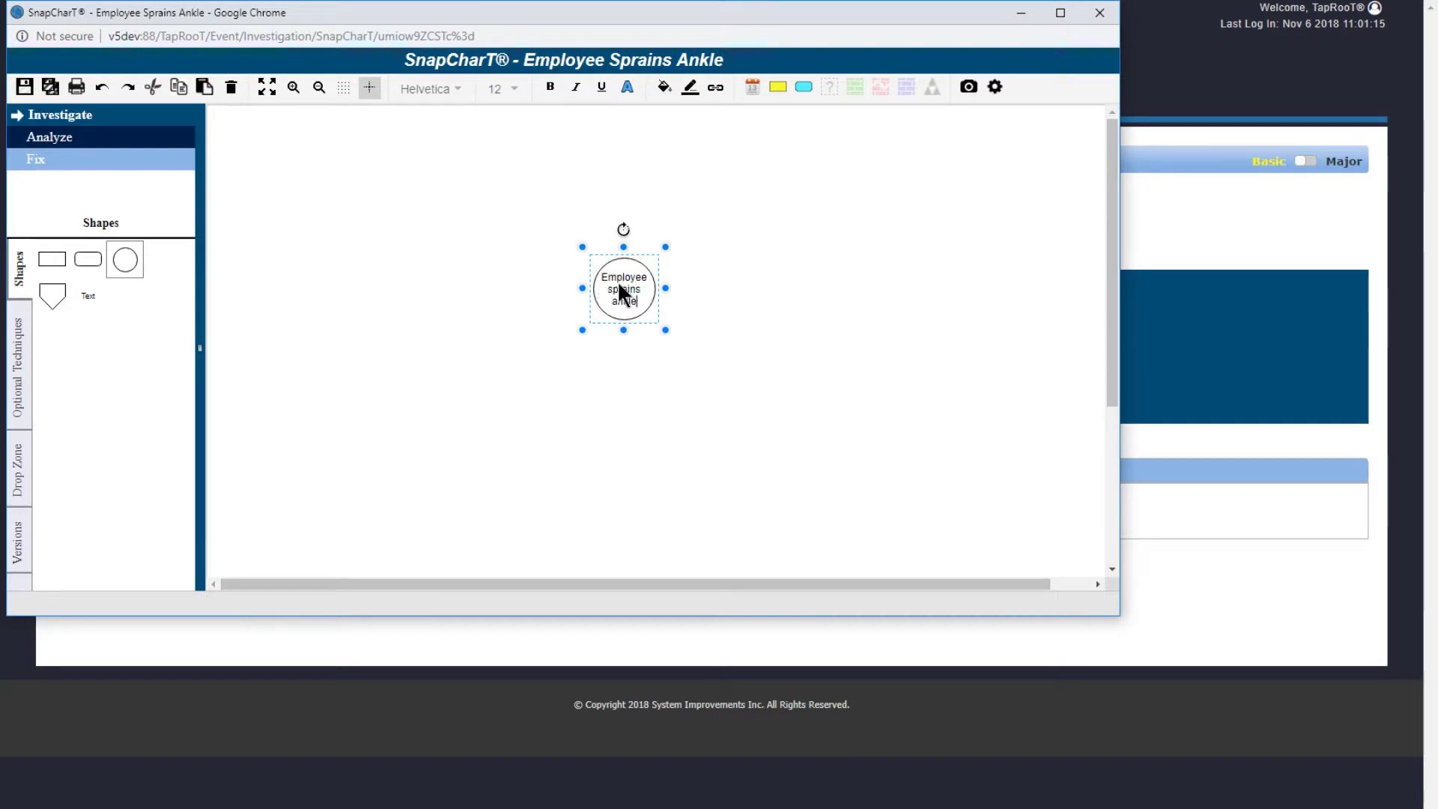
{"action": "type", "text": "e"}
{"action": "left_click", "coordinate": [603, 289]}
{"action": "double_click", "coordinate": [606, 287]}
{"action": "left_click", "coordinate": [397, 390]}
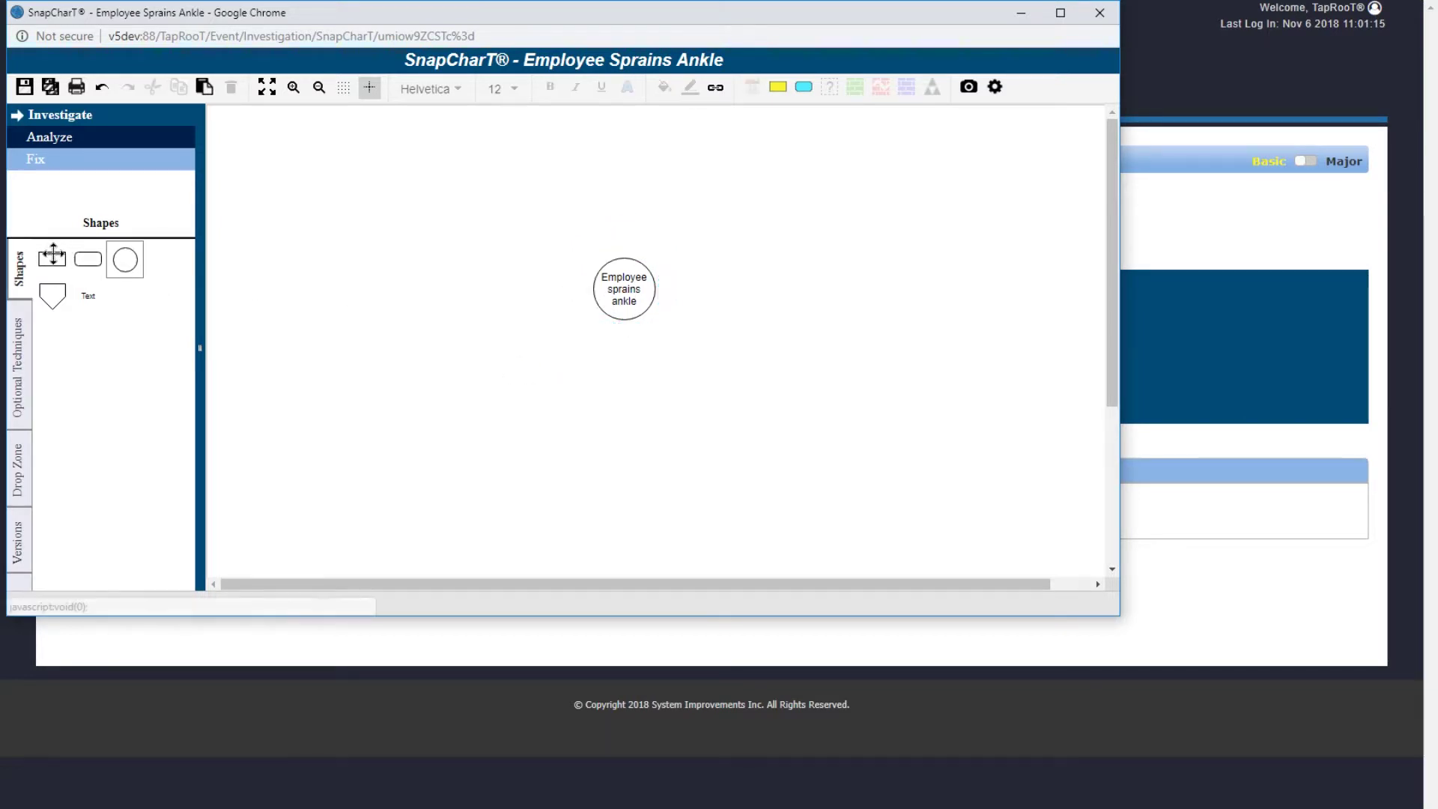
Add an event box reading 'Employee steps in pothole' left of the circle.
{"action": "left_click_drag", "start_coordinate": [48, 260], "coordinate": [430, 255]}
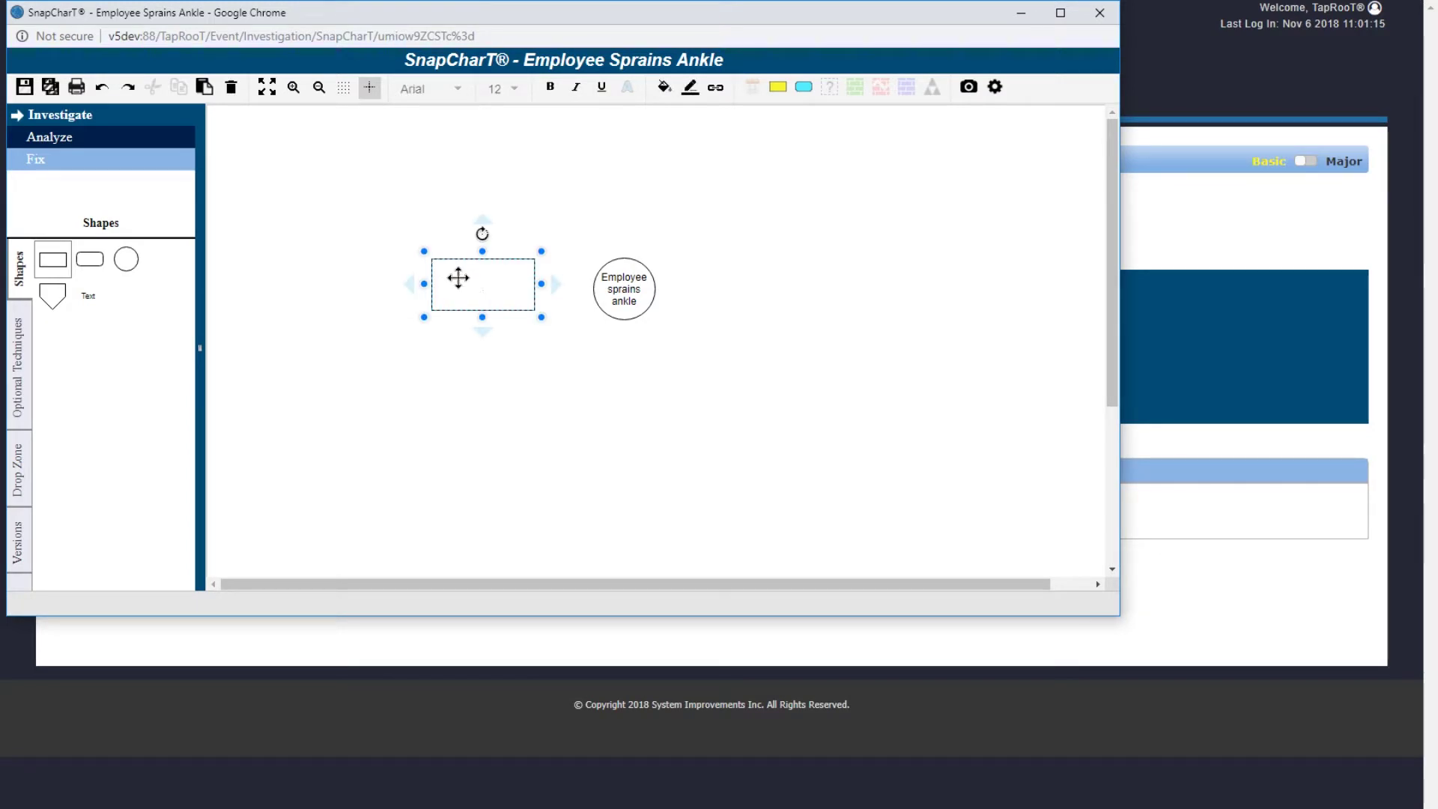
{"action": "type", "text": "Employee steps "}
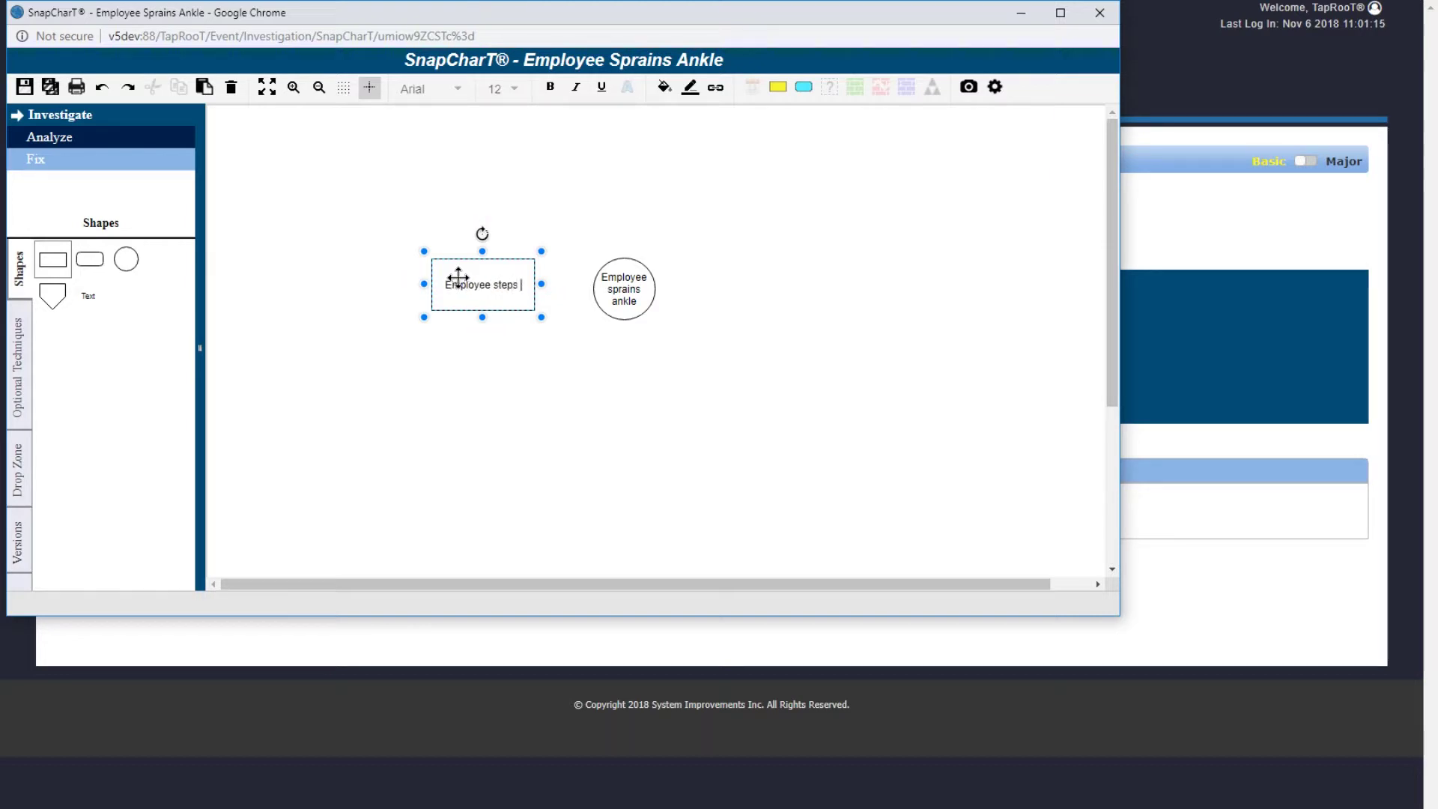
{"action": "type", "text": "in pothole"}
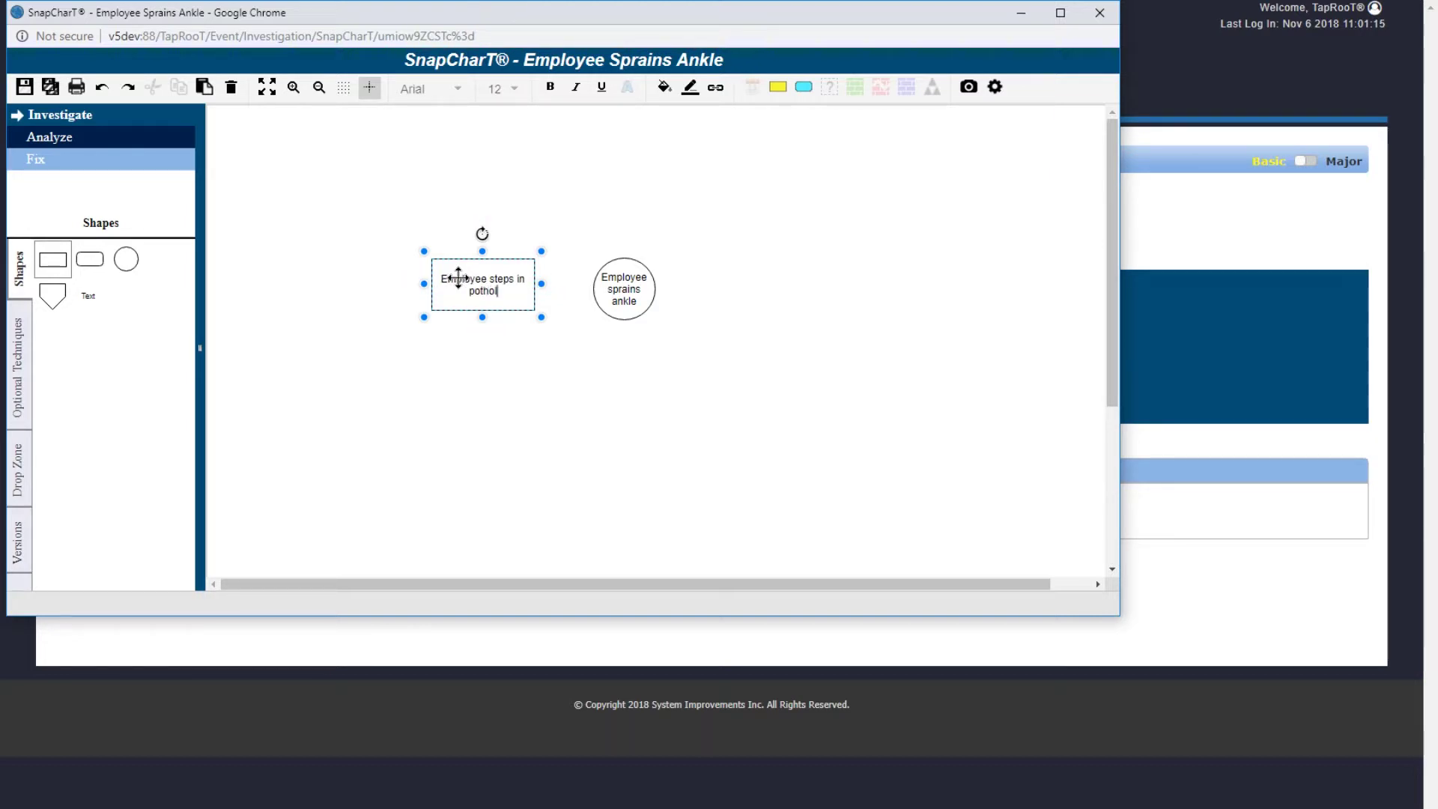
{"action": "left_click", "coordinate": [451, 276]}
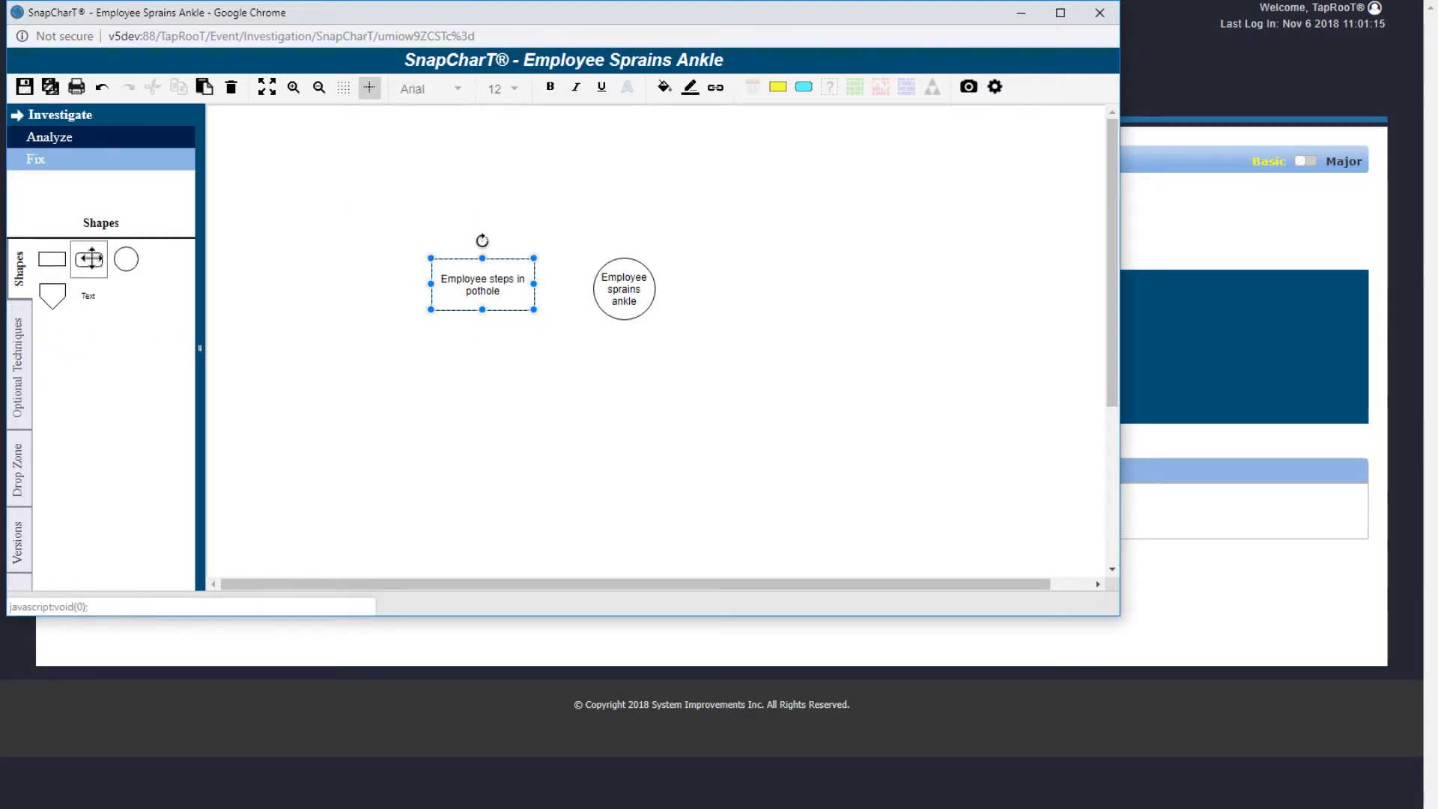
Add two condition shapes, 'after dark' and 'Lights out', below the pothole event.
{"action": "left_click_drag", "start_coordinate": [91, 259], "coordinate": [433, 330]}
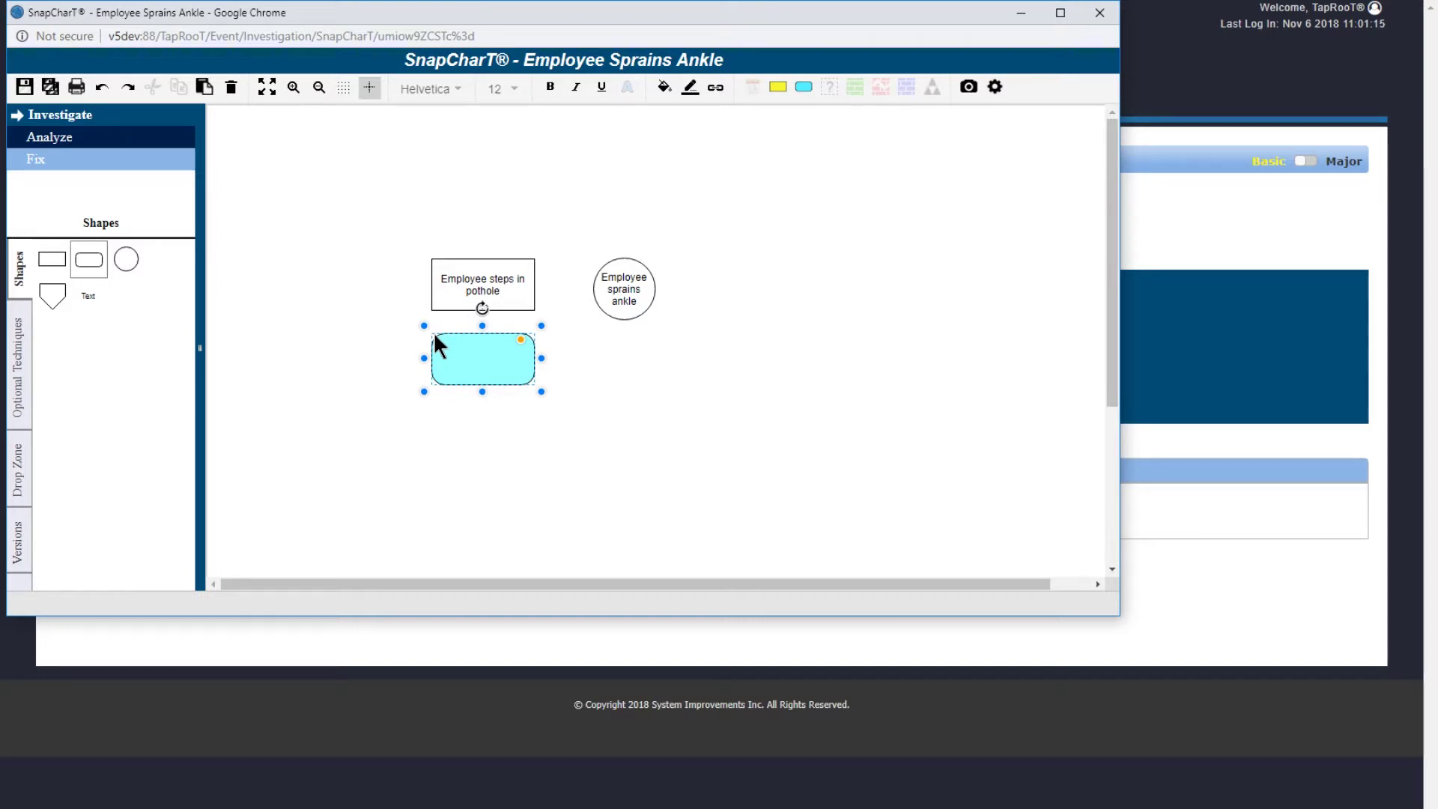
{"action": "type", "text": "after dark"}
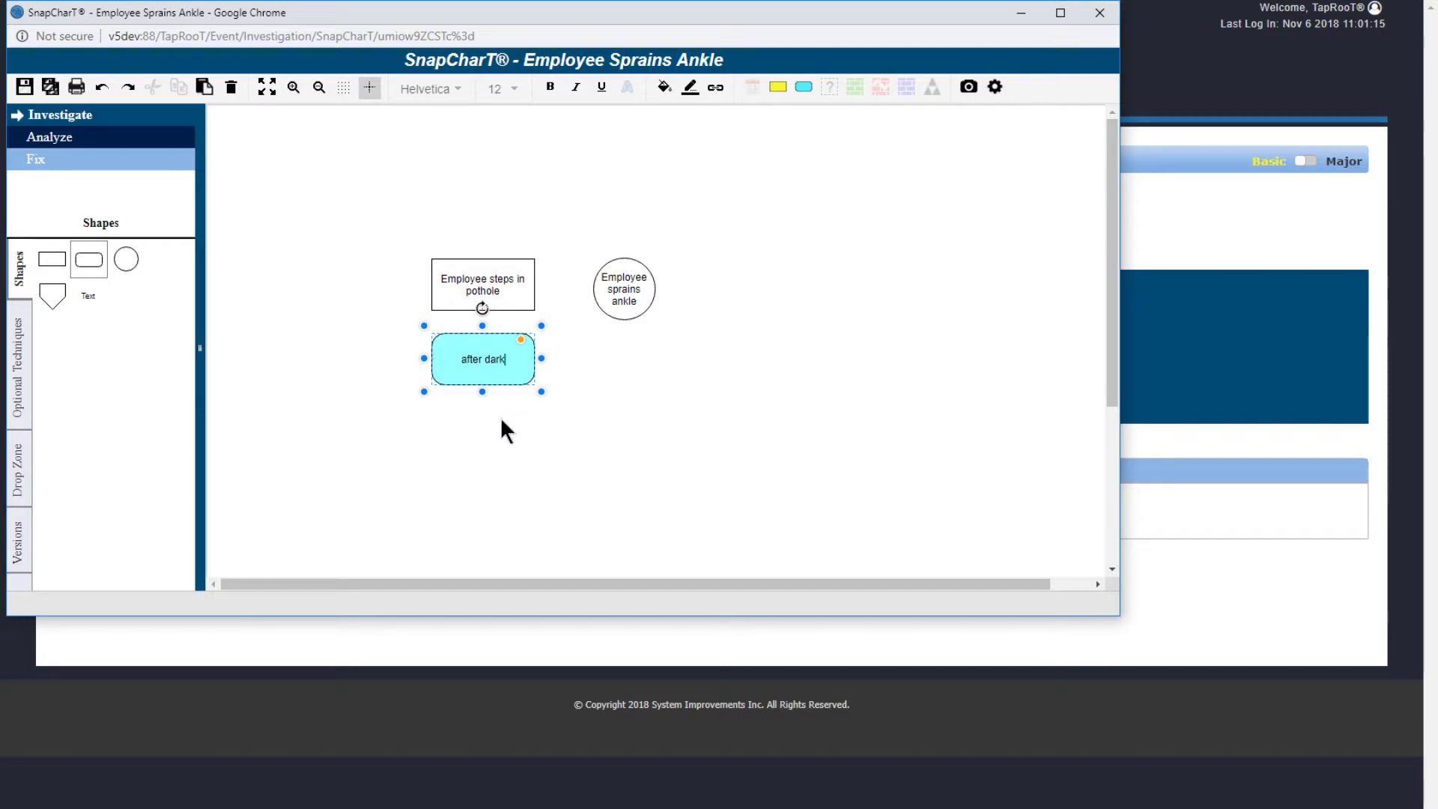
{"action": "double_click", "coordinate": [454, 422]}
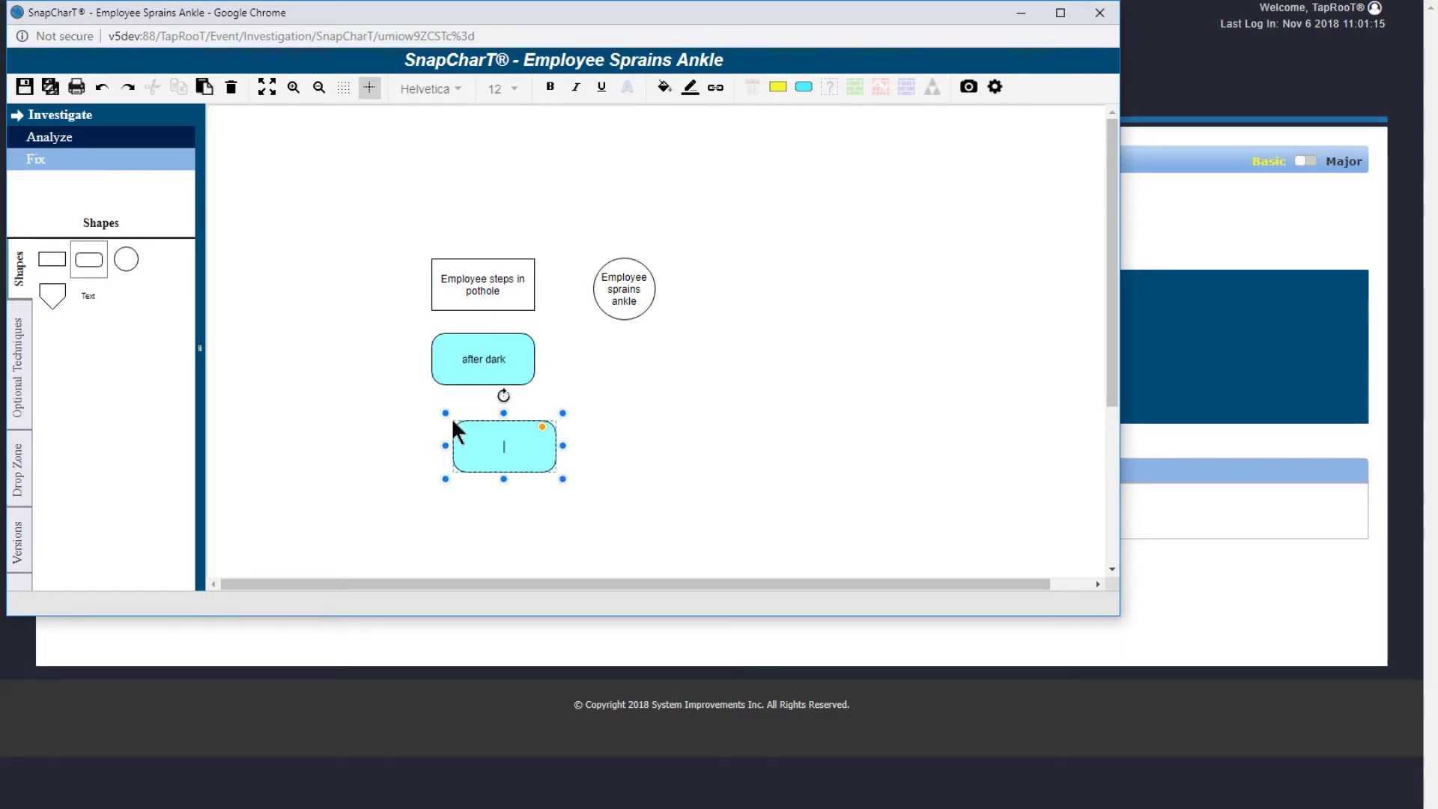
{"action": "type", "text": "Lights out"}
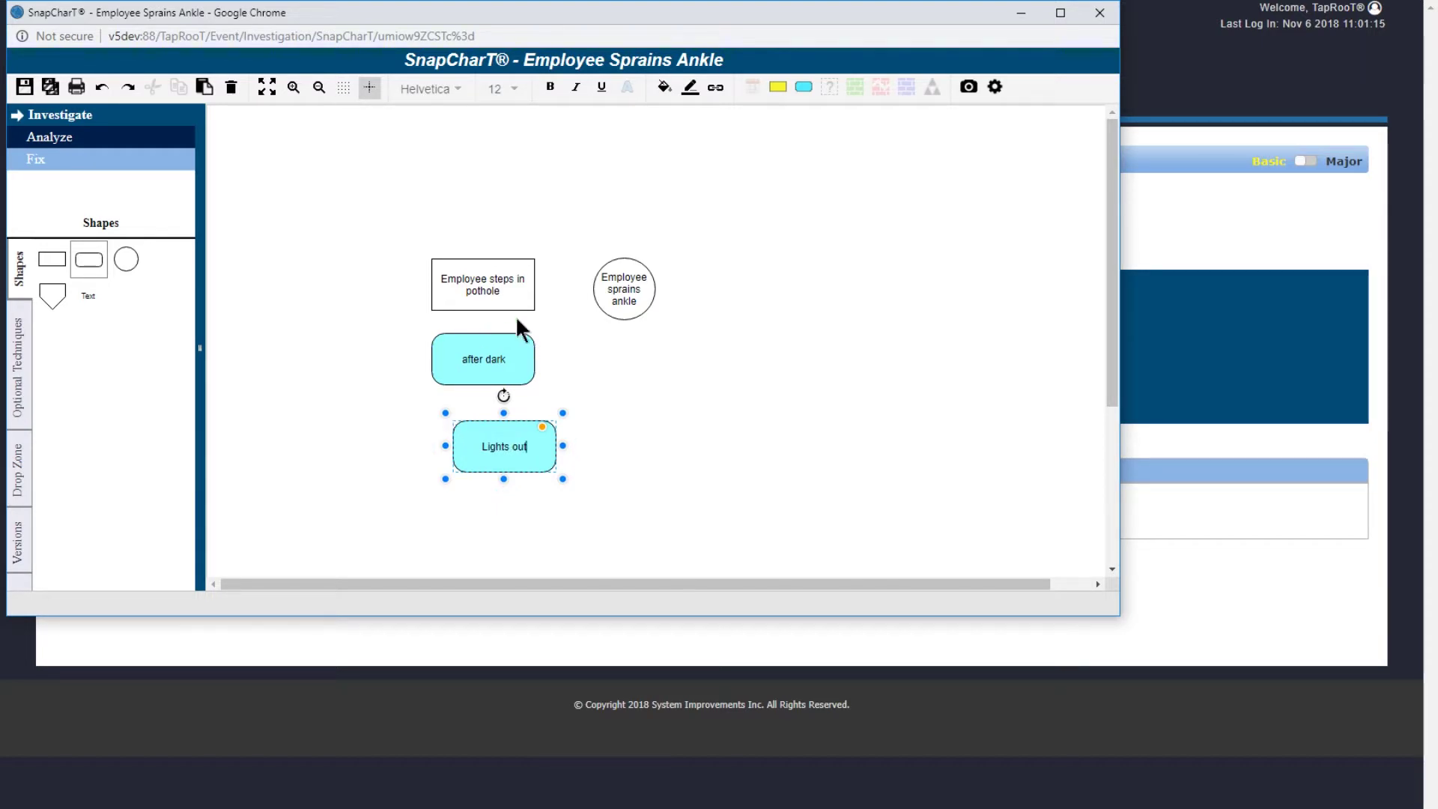
{"action": "left_click", "coordinate": [477, 297]}
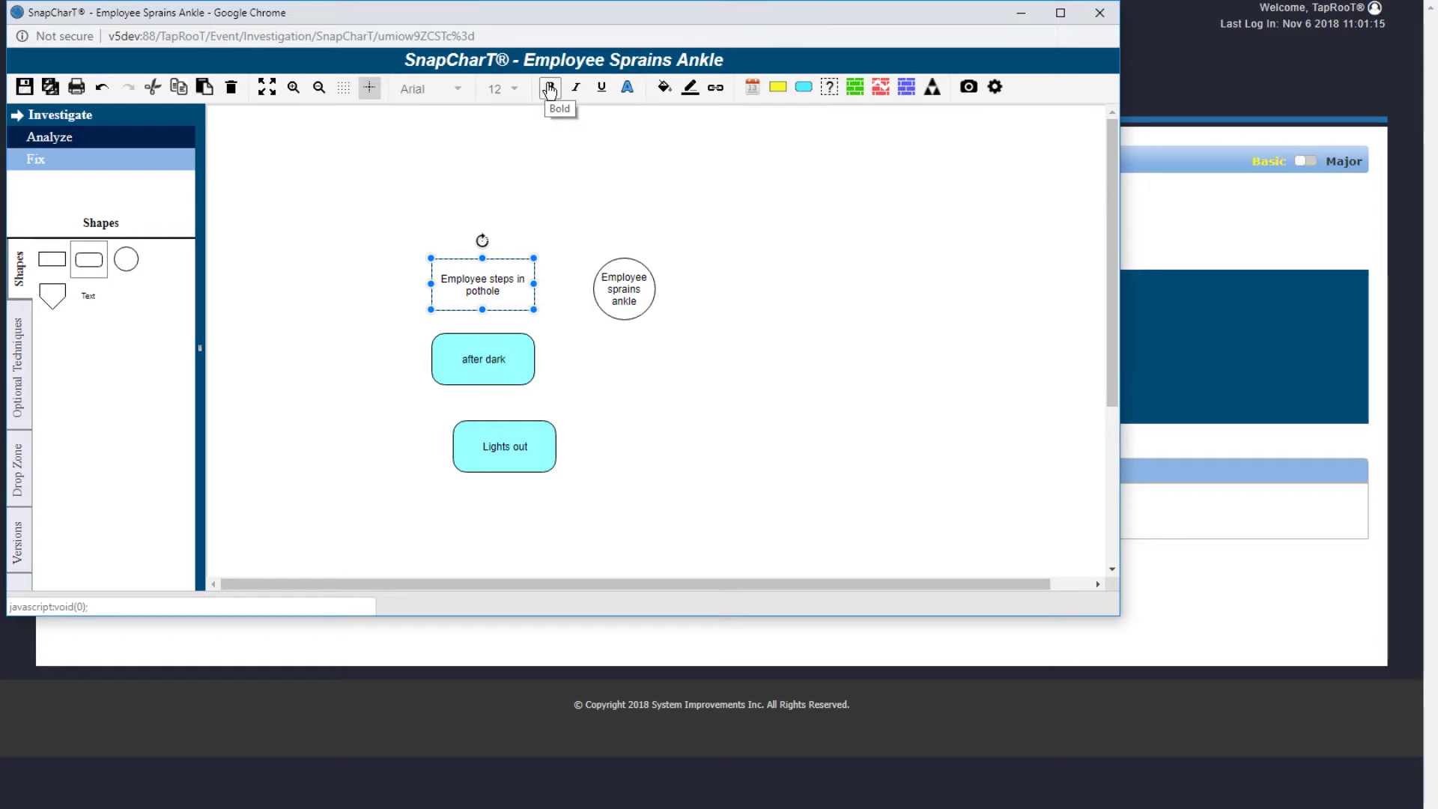
Give the 'Employee steps in pothole' event the date 5 November 2018.
{"action": "left_click", "coordinate": [752, 88]}
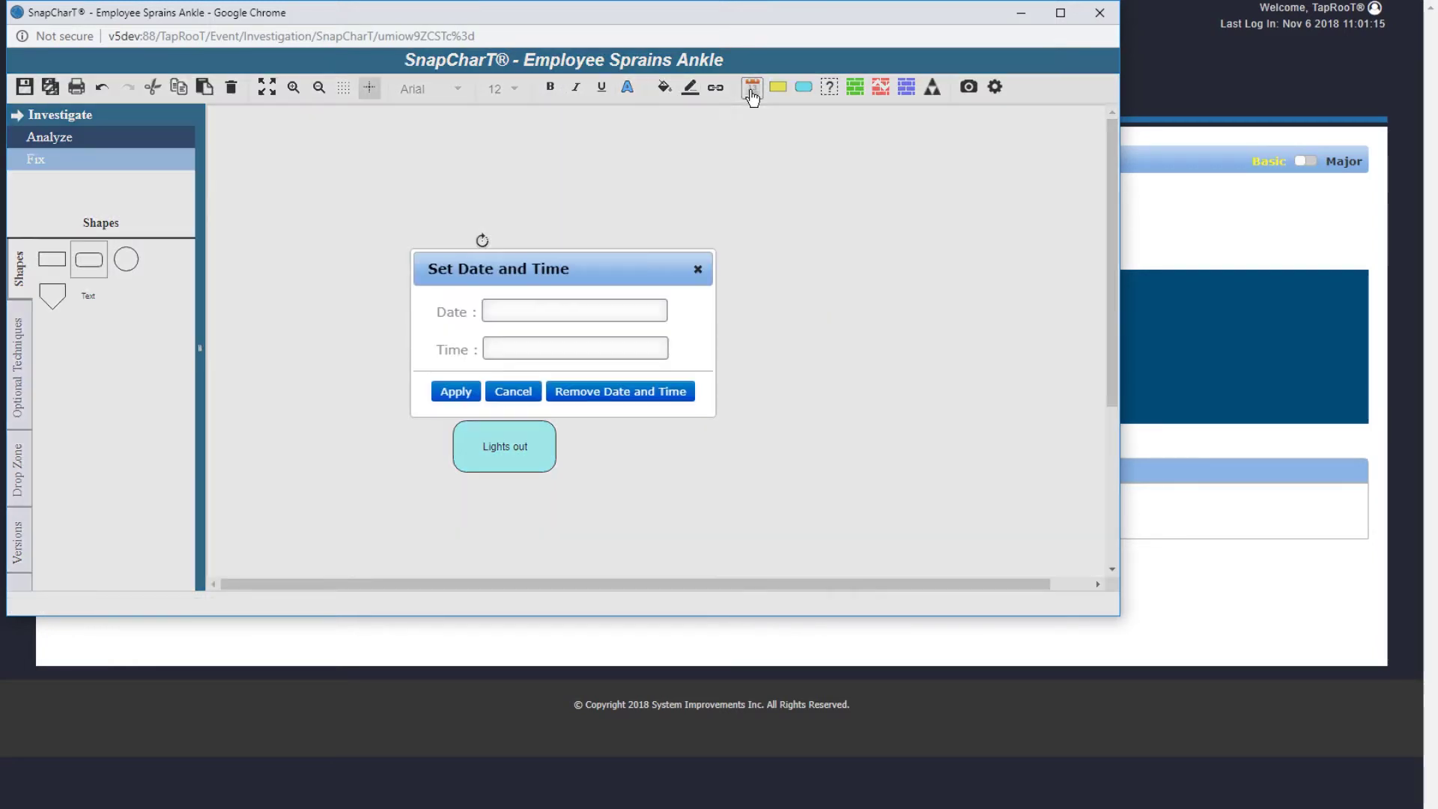
{"action": "left_click", "coordinate": [532, 311]}
{"action": "left_click", "coordinate": [526, 415]}
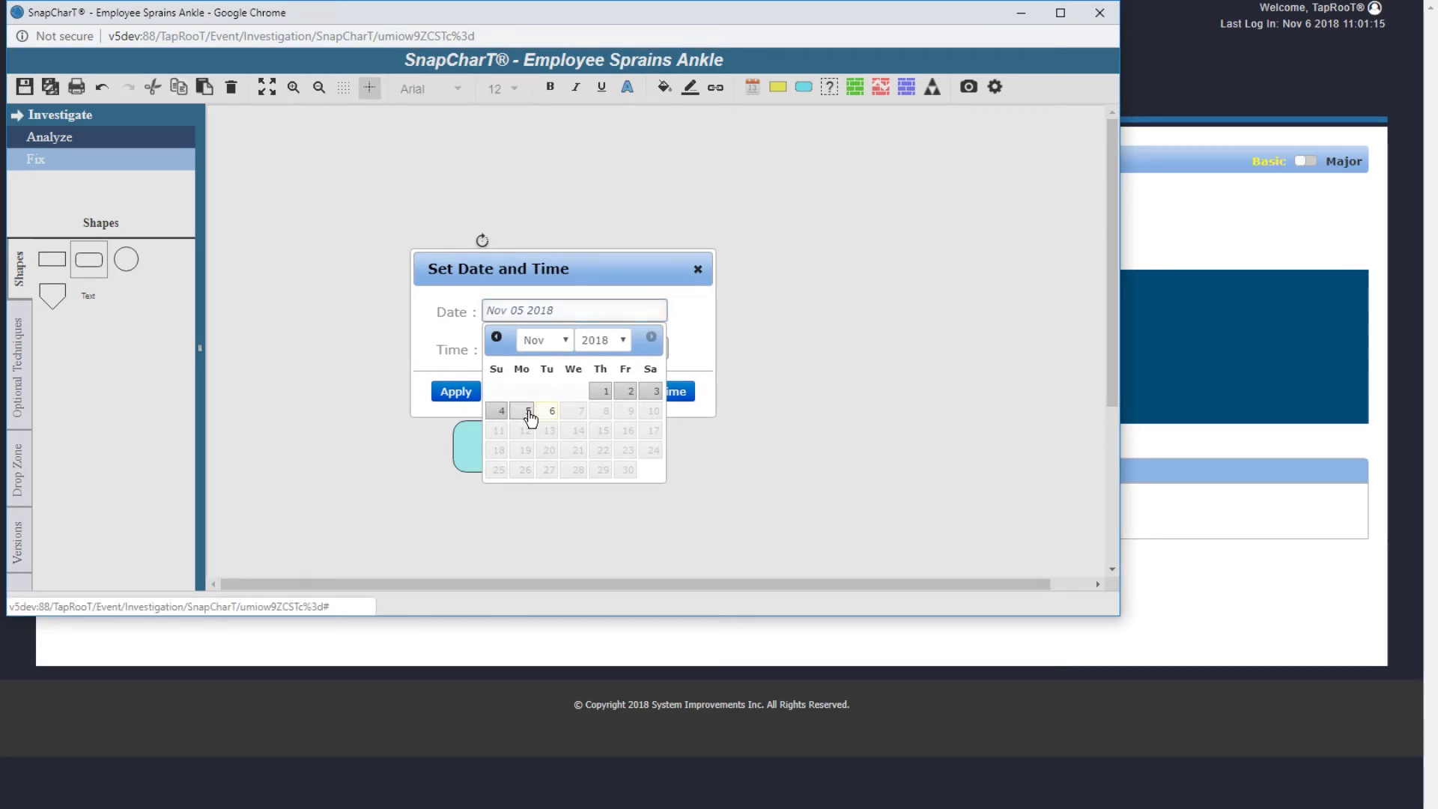
{"action": "left_click", "coordinate": [451, 392]}
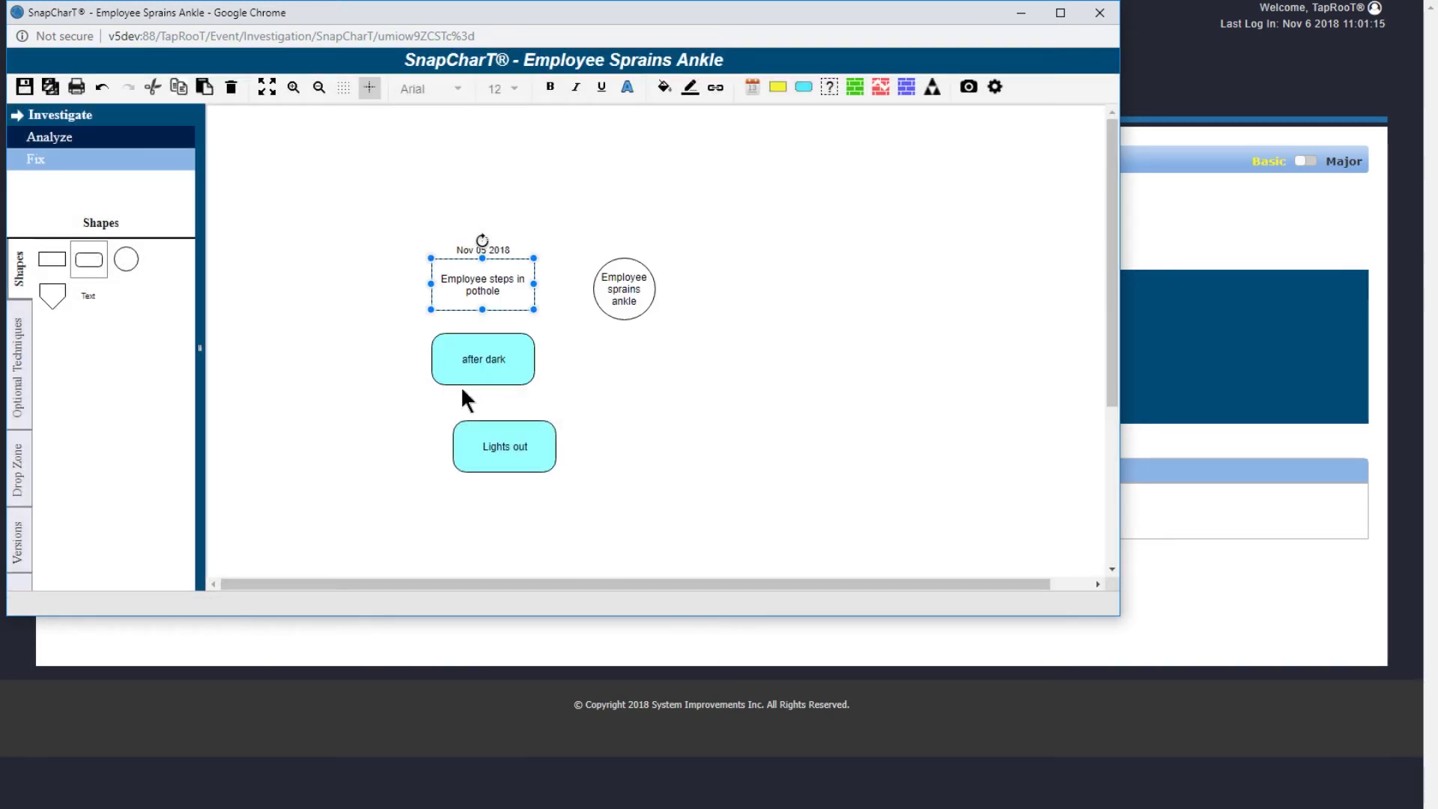
{"action": "left_click", "coordinate": [971, 89]}
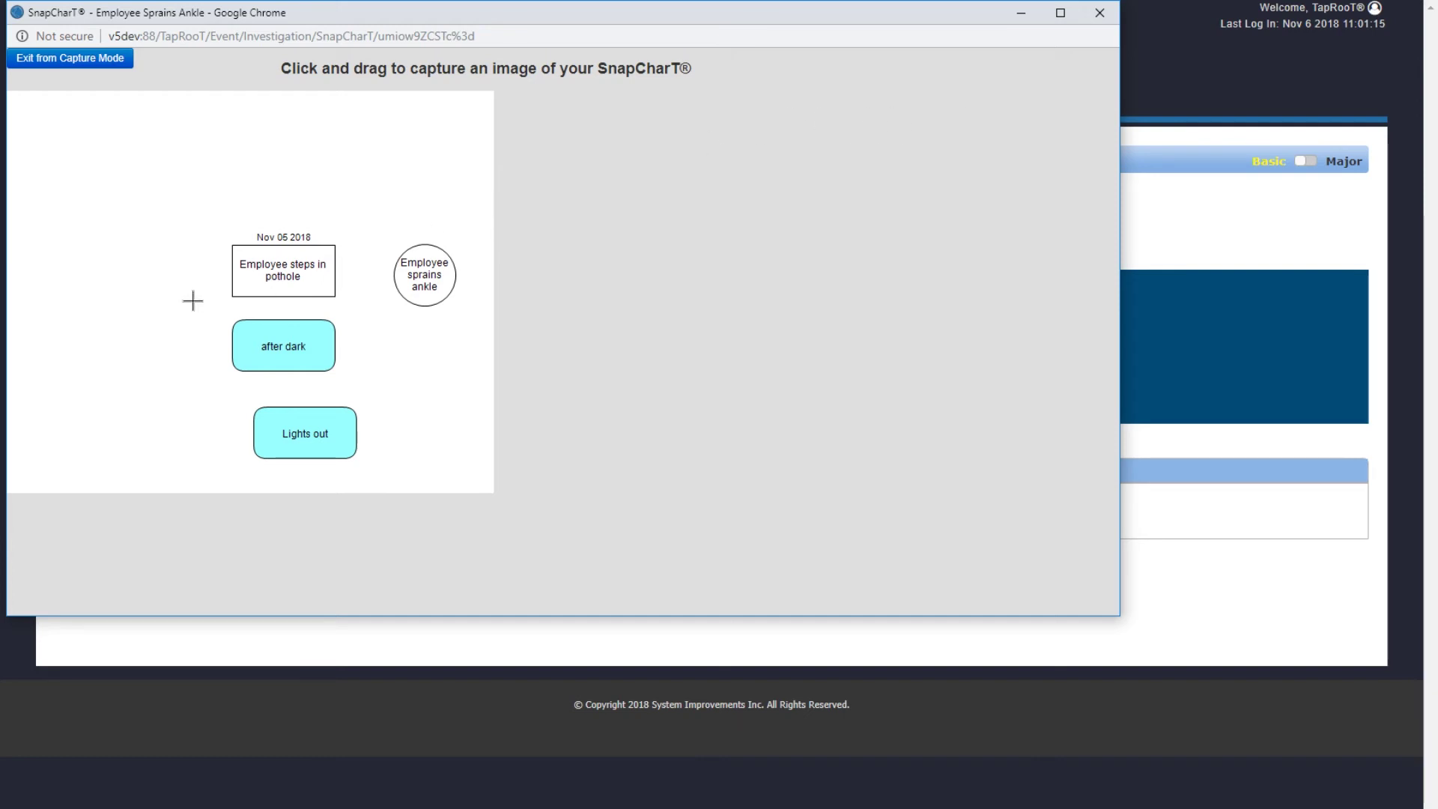
Capture the whole chart as a SnapCap named 'Sample' and exit capture mode.
{"action": "left_click_drag", "start_coordinate": [194, 199], "coordinate": [480, 478]}
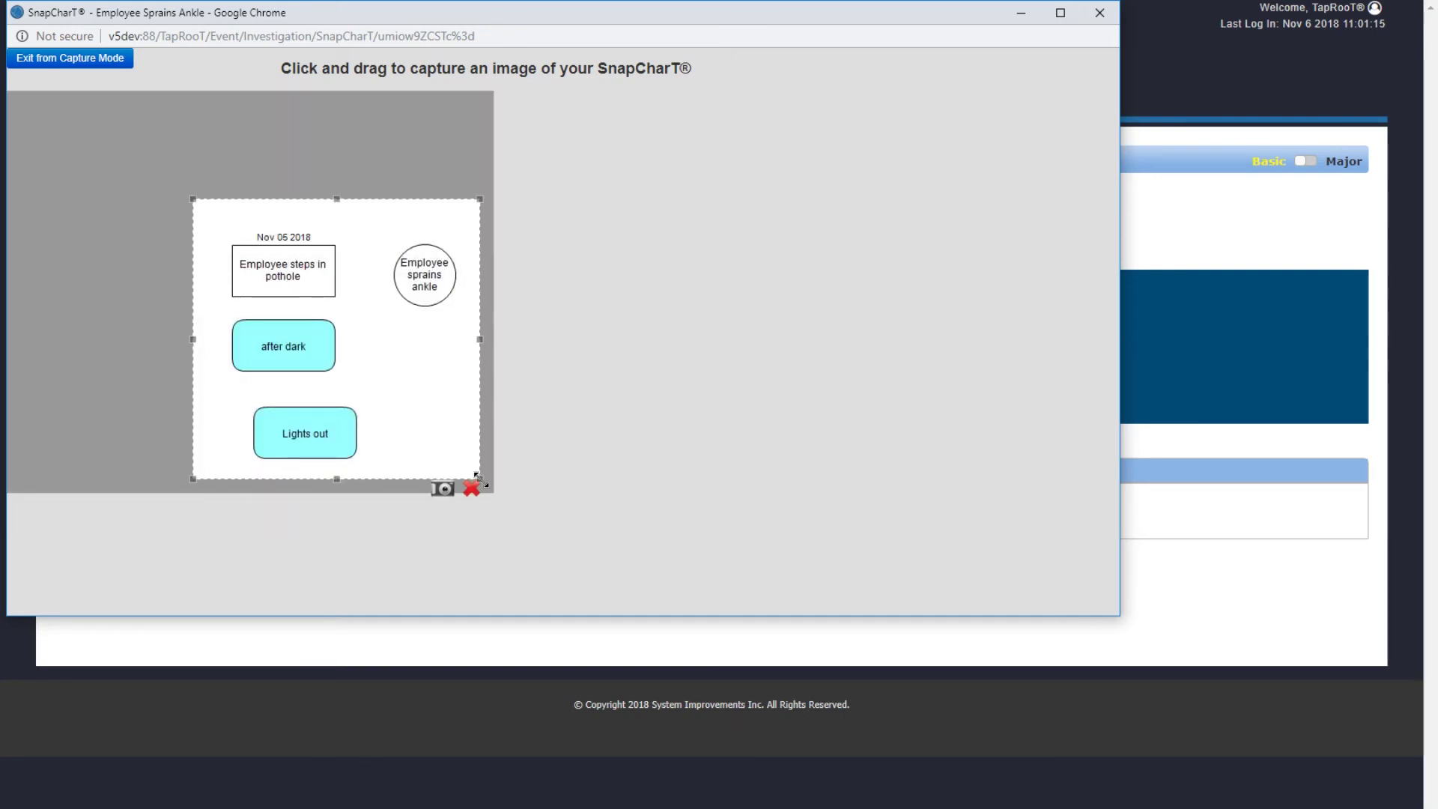
{"action": "left_click", "coordinate": [442, 490]}
{"action": "left_click", "coordinate": [502, 303]}
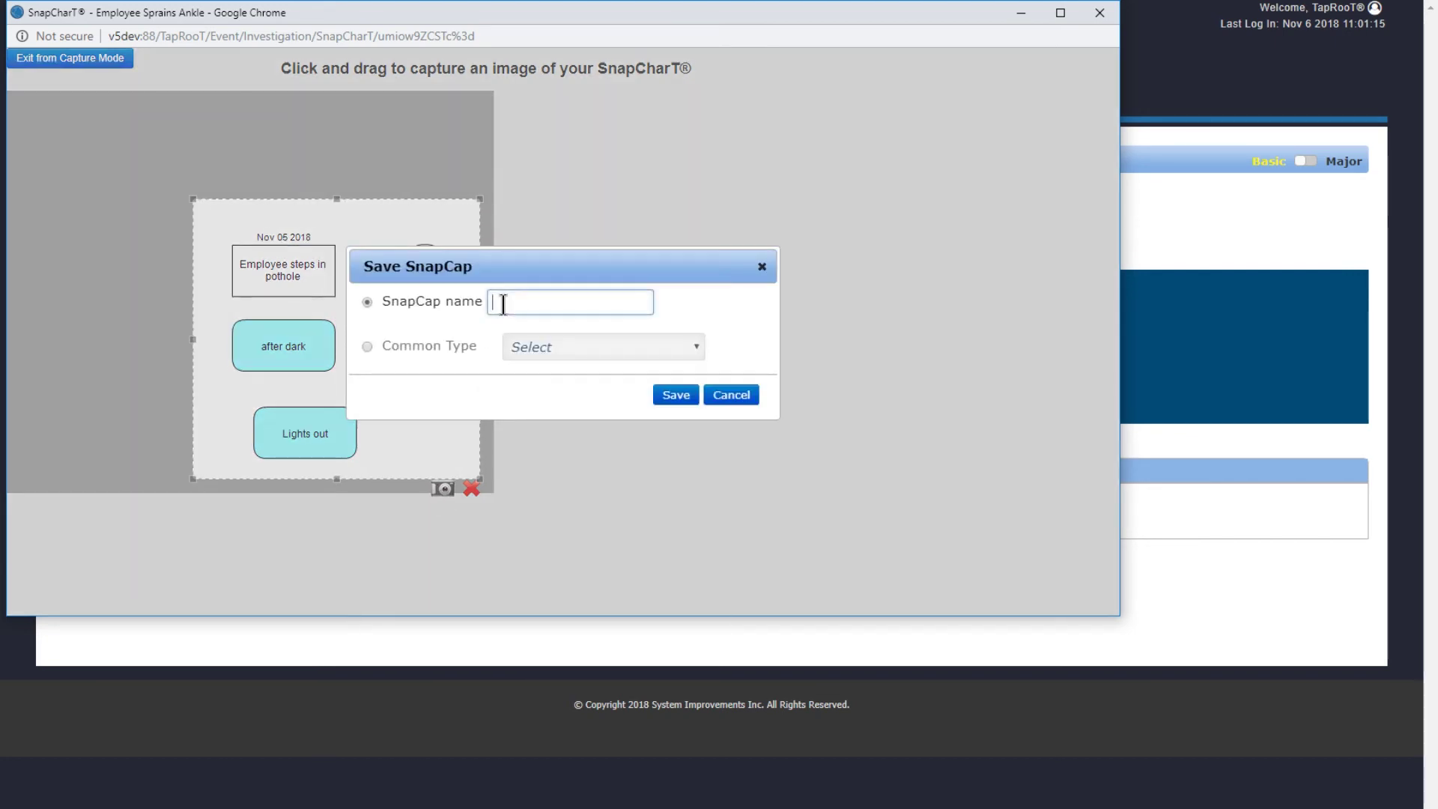
{"action": "type", "text": "Sample"}
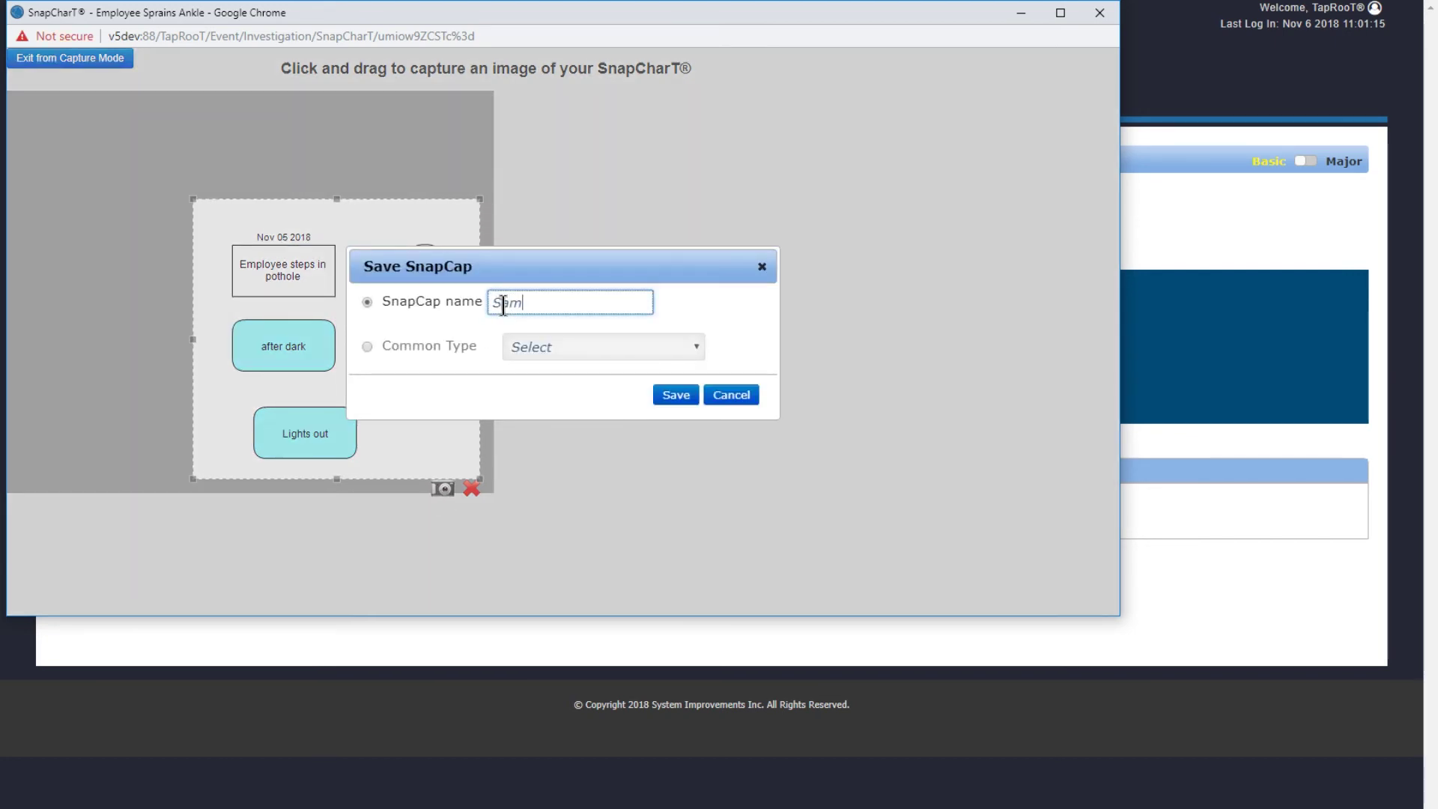
{"action": "left_click", "coordinate": [677, 395]}
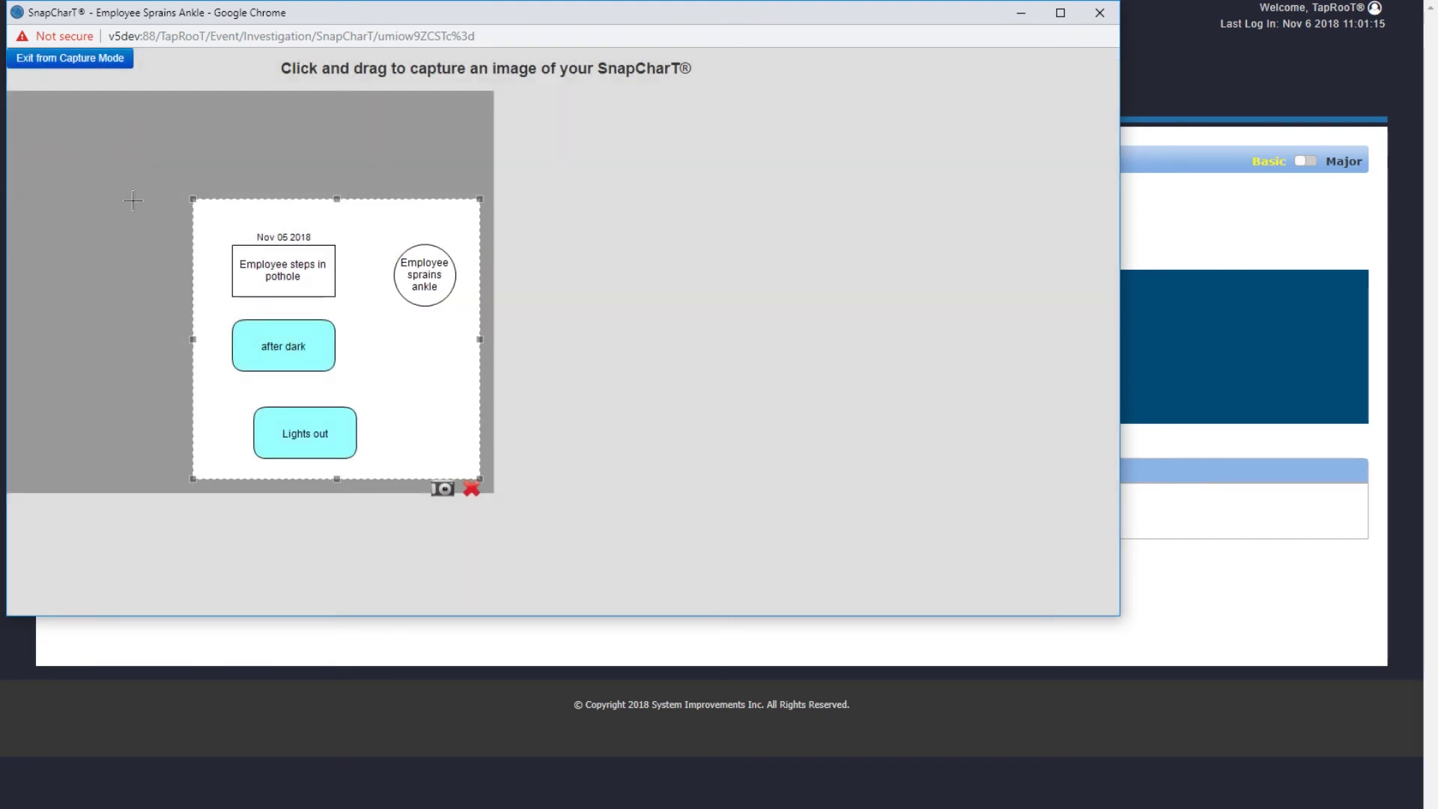
{"action": "left_click", "coordinate": [41, 58]}
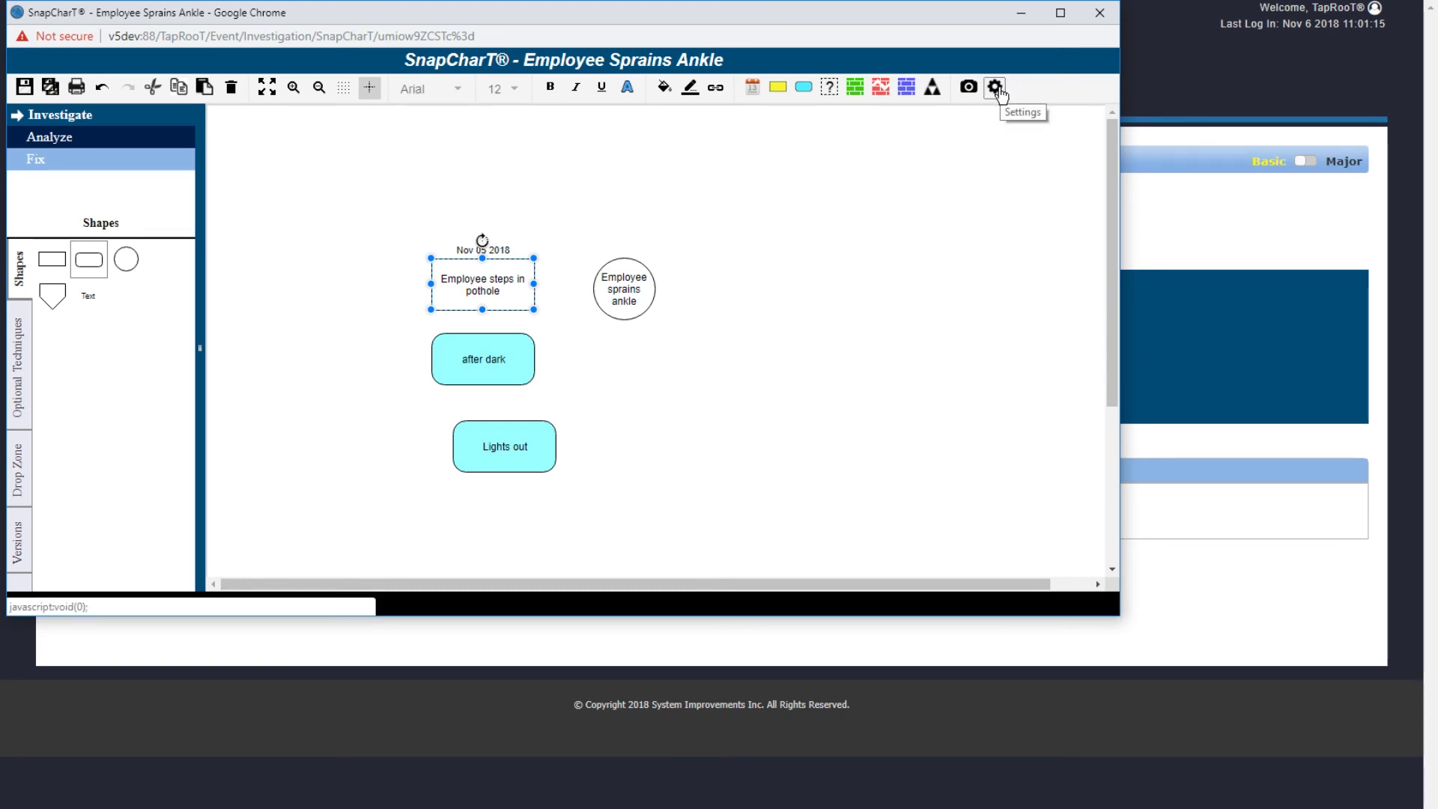
Open Shape Defaults from the chart Settings menu.
{"action": "left_click", "coordinate": [996, 88]}
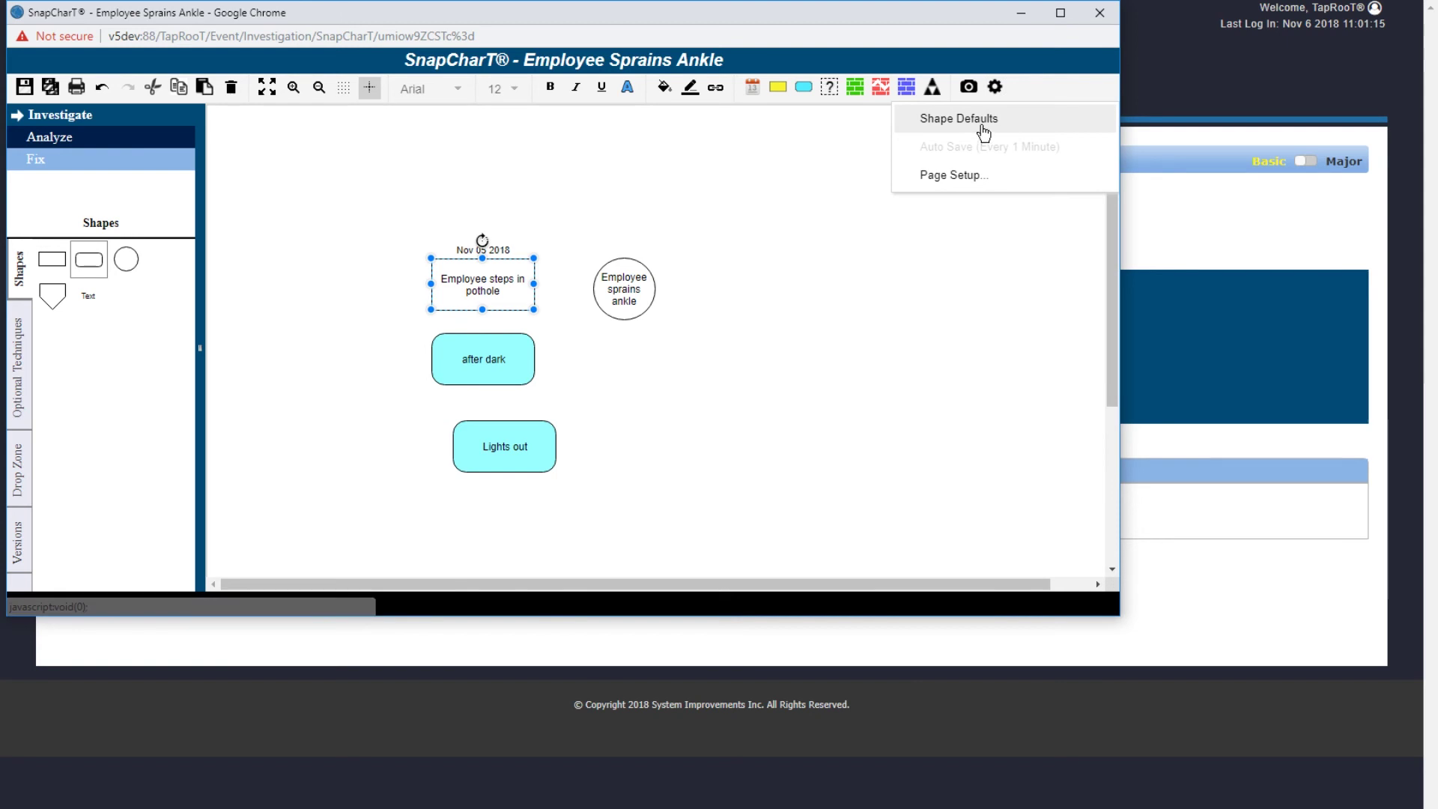
{"action": "left_click", "coordinate": [981, 129]}
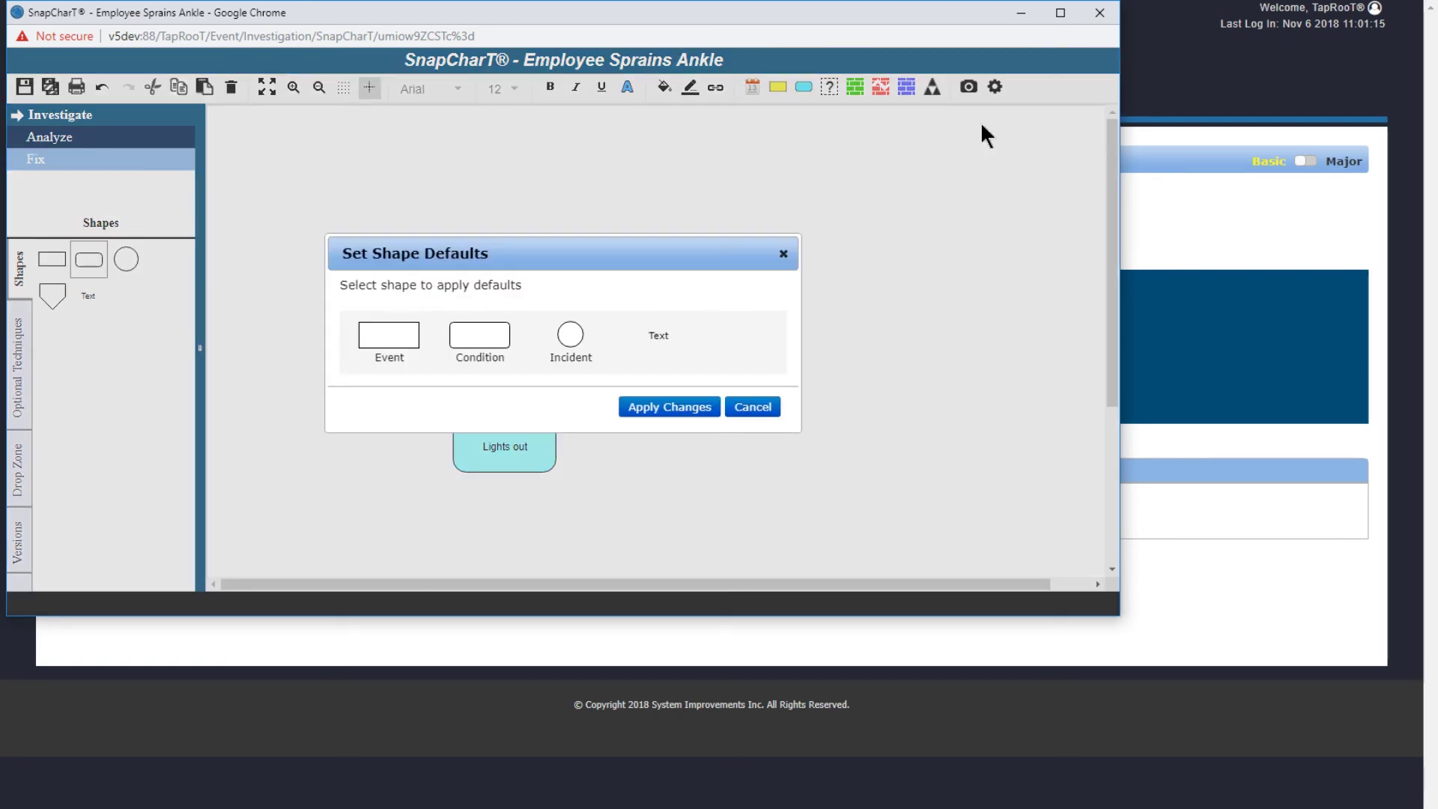